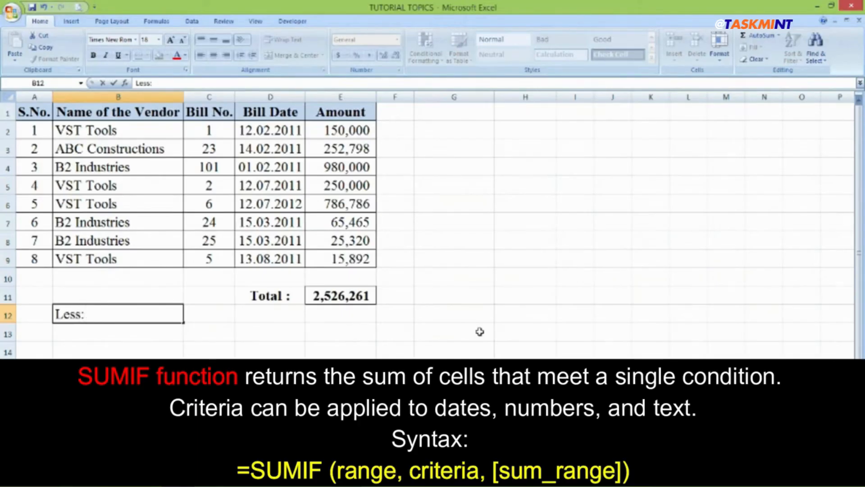
- Complete the label in cell B12 as "Less: VST Tools Amount"
type("VST Tools Total")
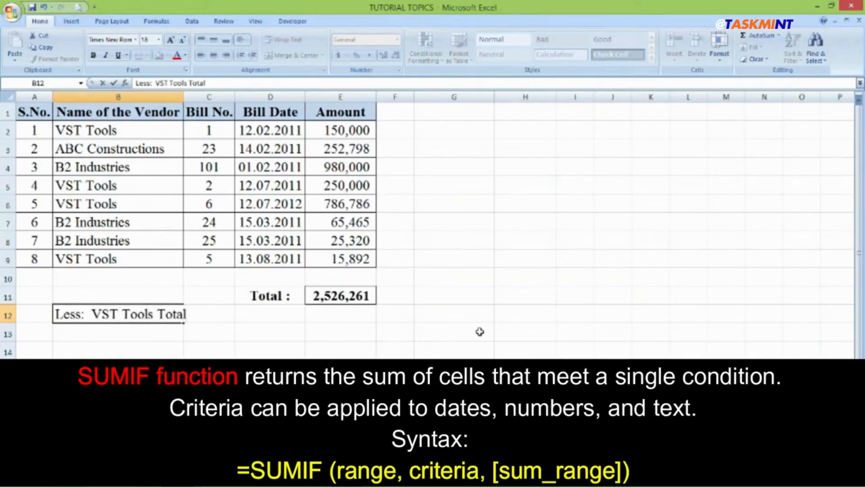
key("BackSpace")
key("BackSpace")
key("BackSpace")
key("BackSpace")
key("BackSpace")
type("Amount")
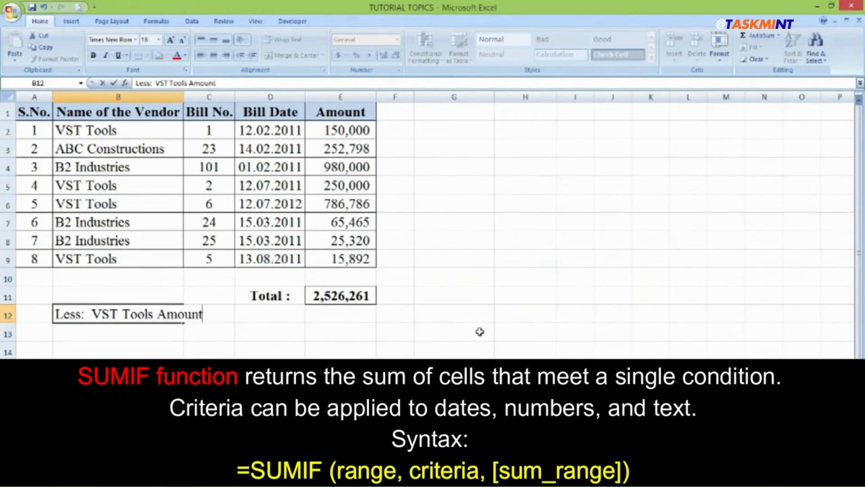
key("Return")
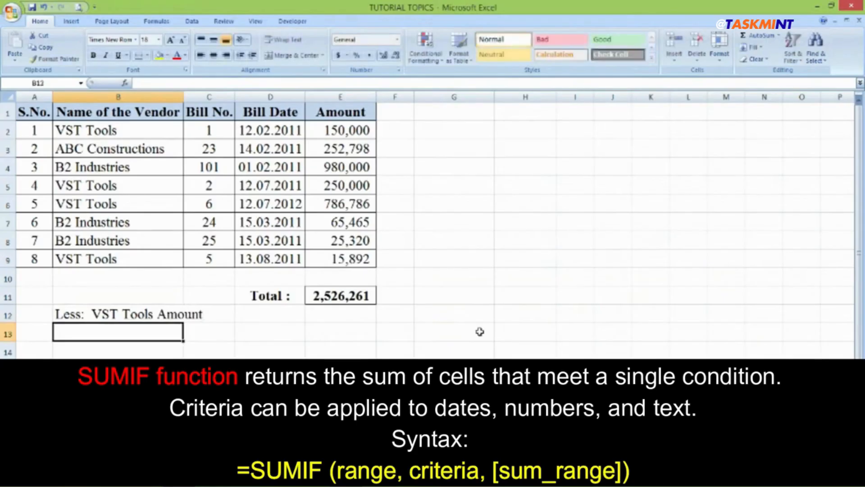
- Enter the label "Less: ABC Constructions Amount" in cell B13
type("Less")
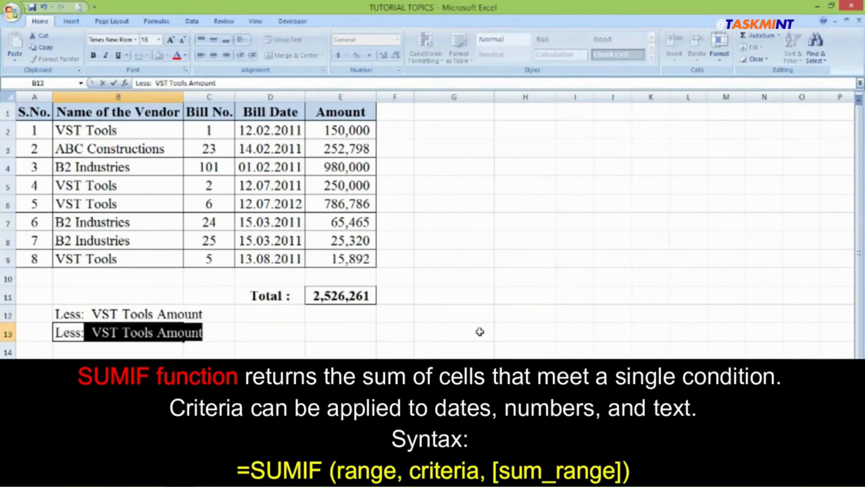
type(": ABC Con")
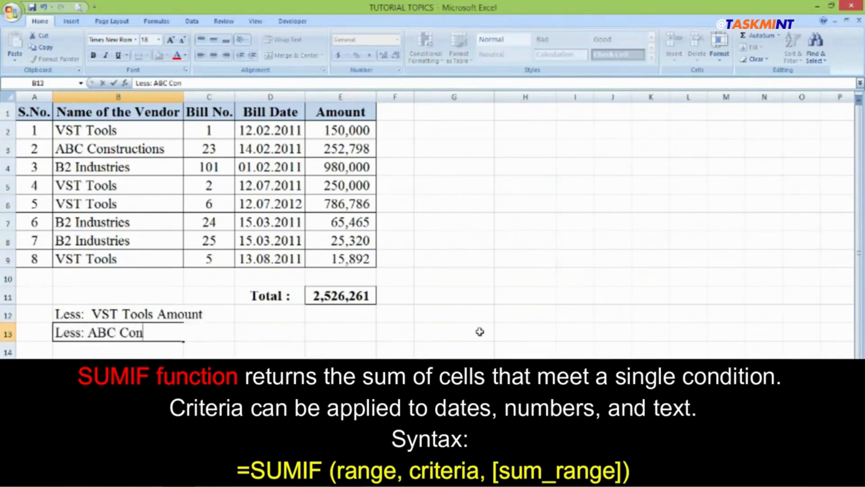
type("structions")
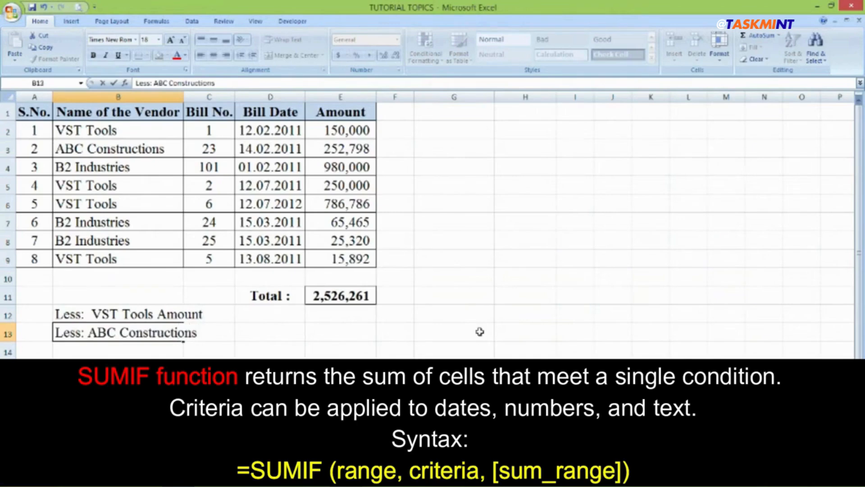
type(" Amount")
key("Return")
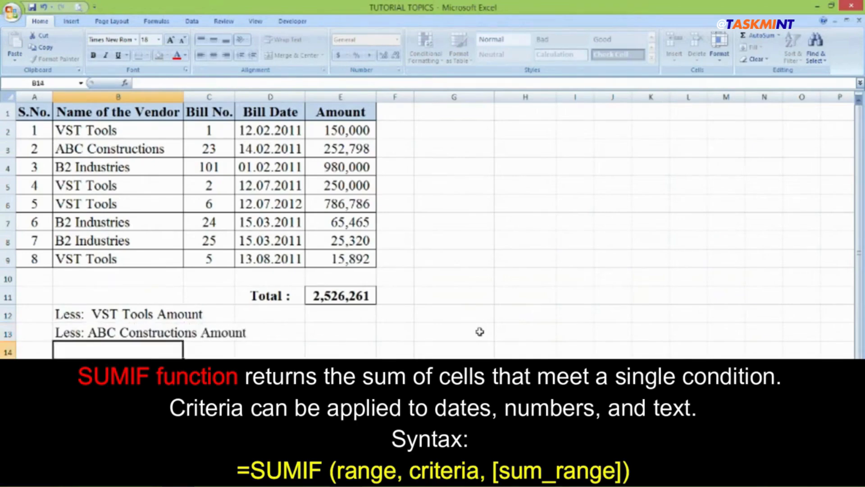
- Enter a SUMIF formula in E12 with range B2:B9, criteria "VST Tools" and sum range E2:E9
key("Up")
key("Up")
key("Right")
key("Right")
key("Right")
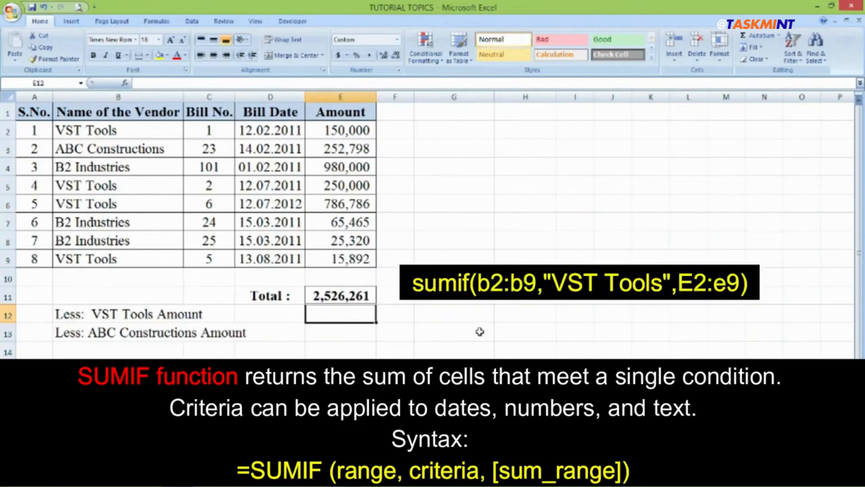
type("=su")
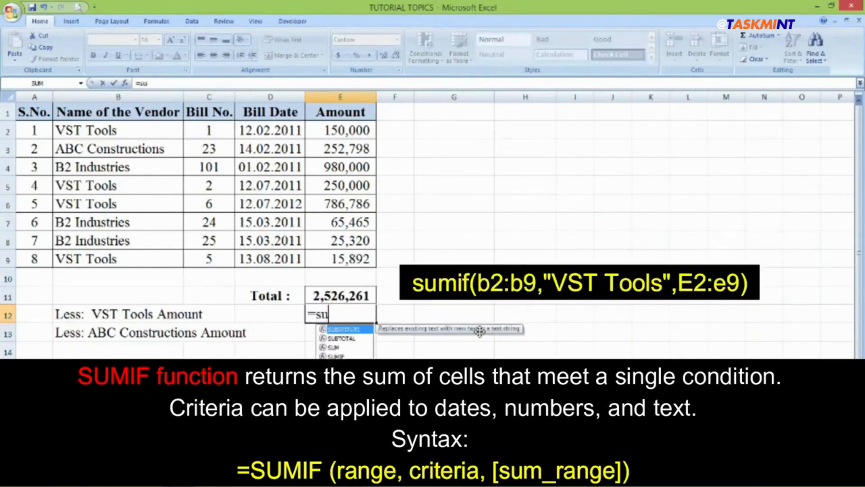
type("mif")
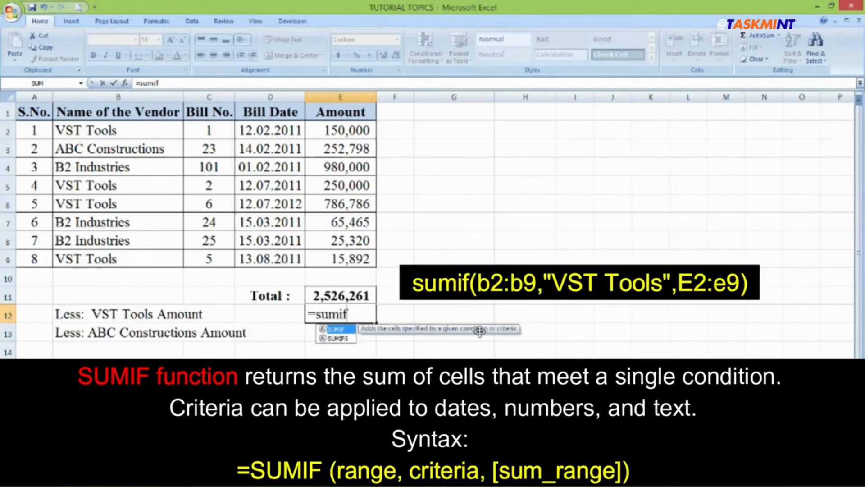
type("(")
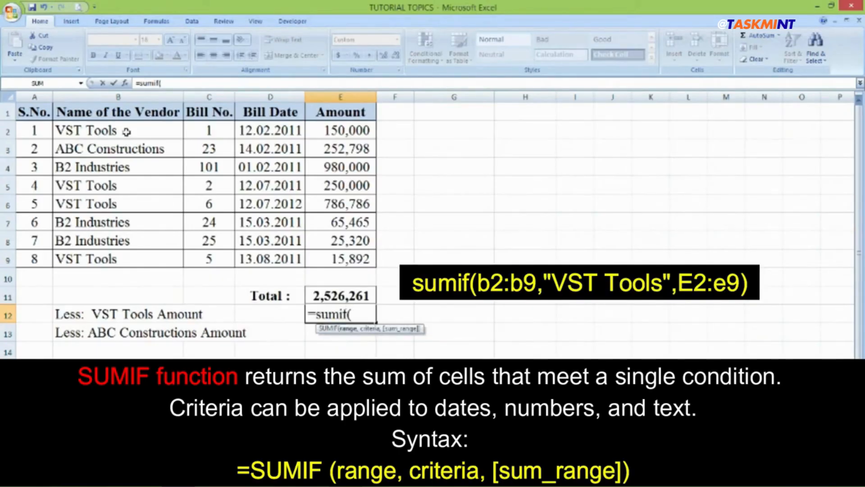
left_click_drag(124, 131, 129, 261)
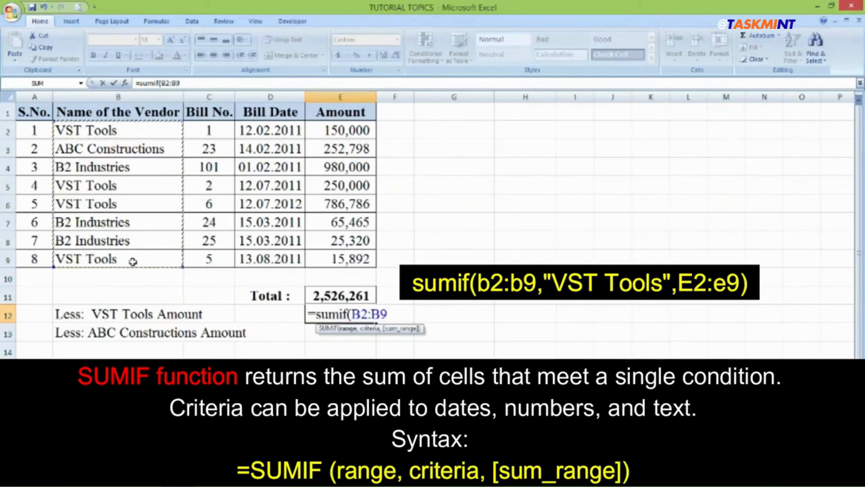
type(",")
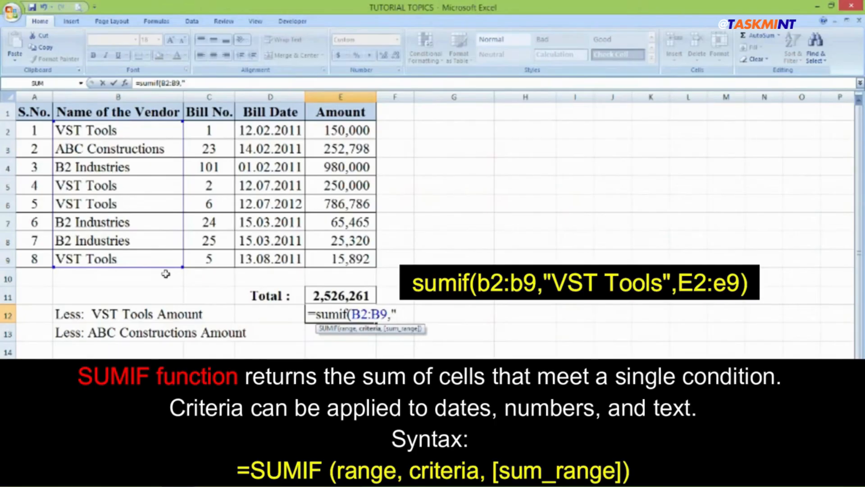
type("\"VST Tools")
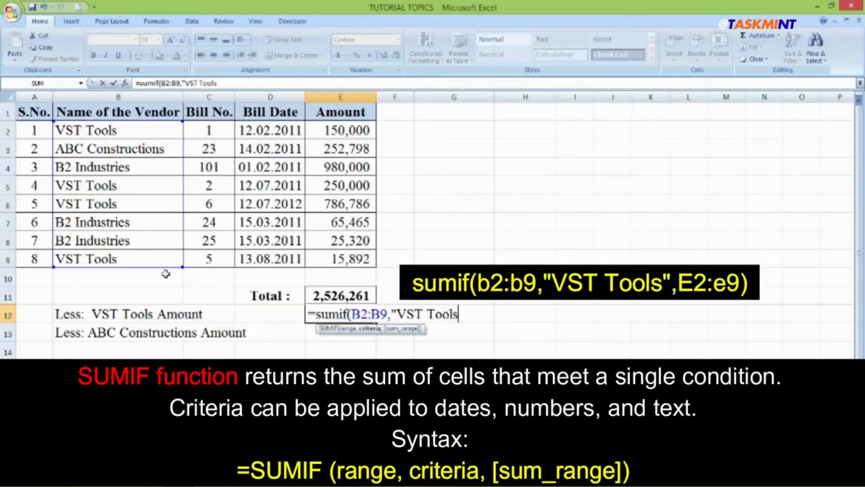
type("\",")
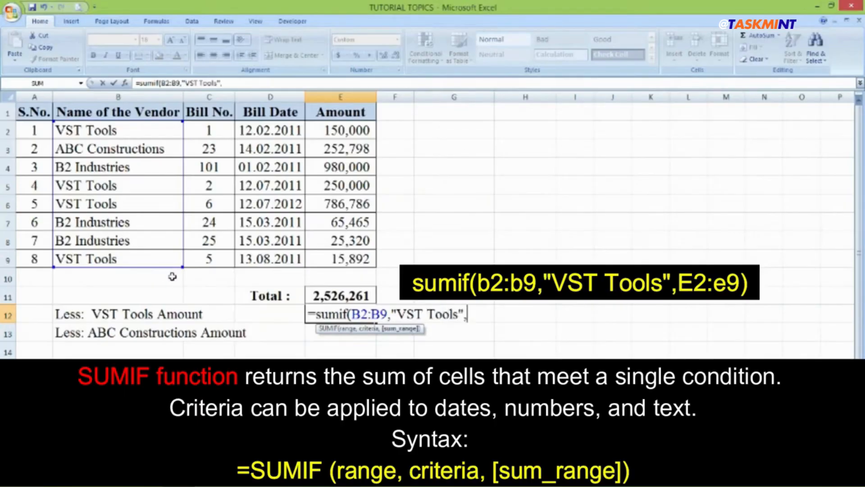
left_click(351, 130)
left_click_drag(351, 130, 352, 254)
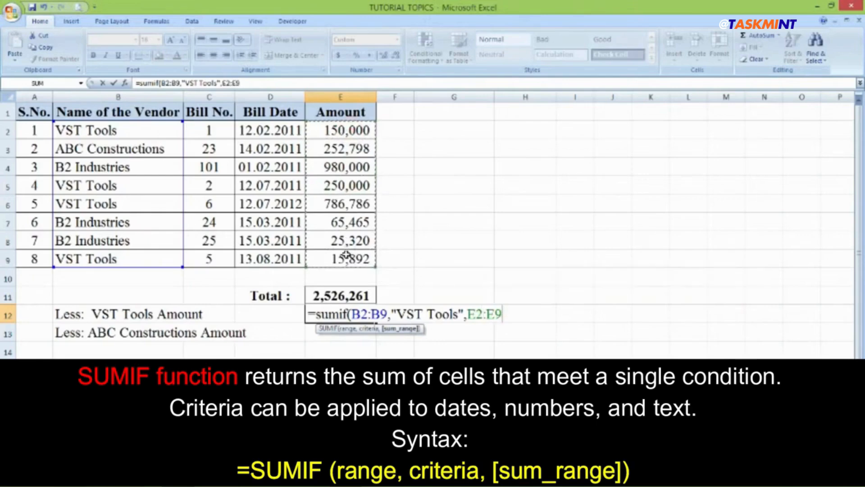
key("Return")
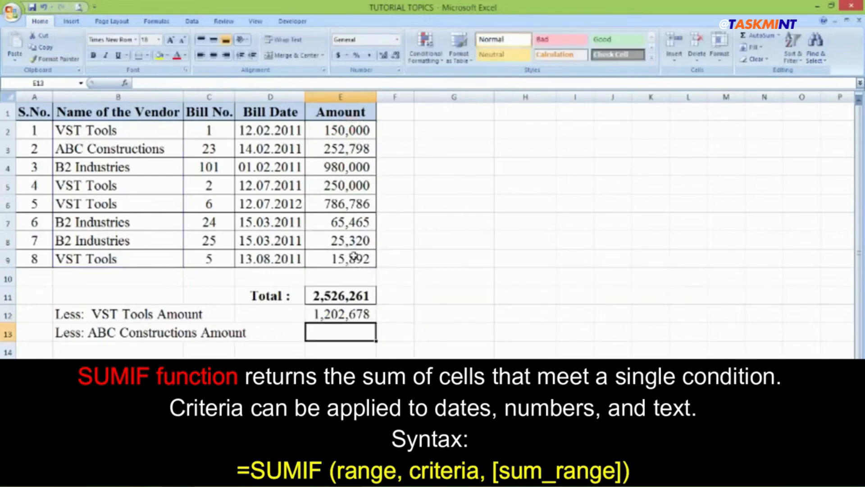
- Review the SUMIF formula in E12 and select the VST Tools amounts in E2, E5, E6 and E9 to check them
left_click(355, 318)
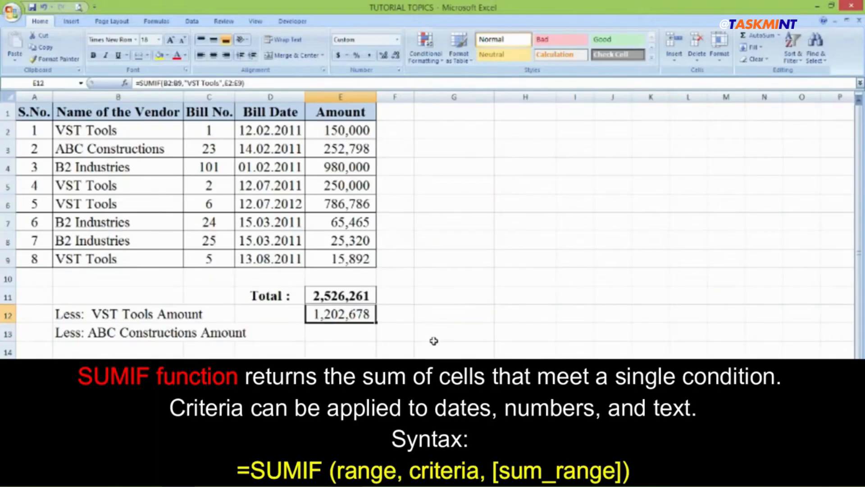
left_click(345, 134)
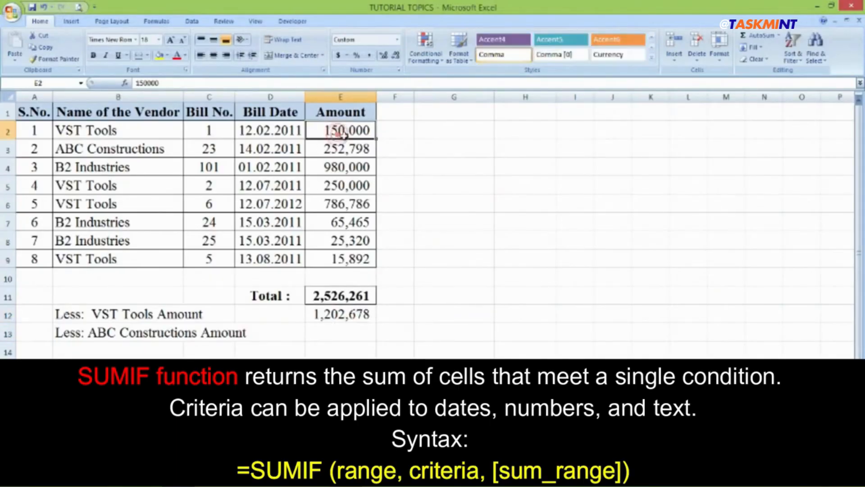
left_click(352, 187, "ctrl")
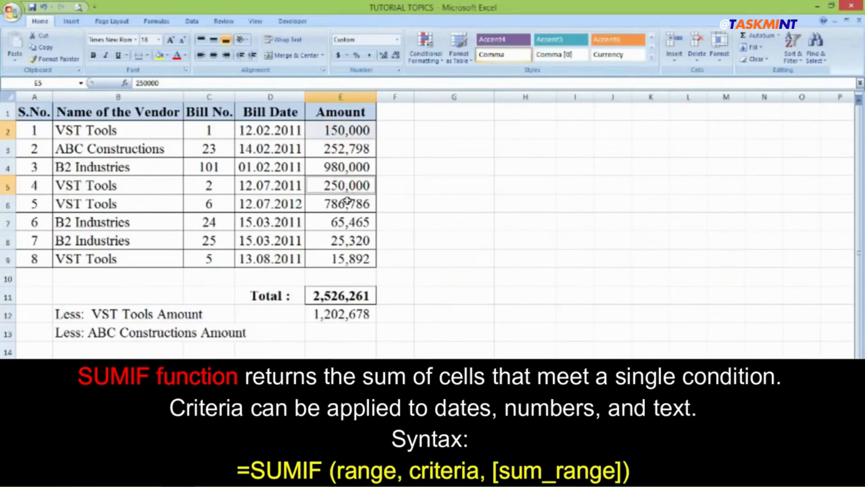
left_click(347, 200, "ctrl")
left_click(352, 255, "ctrl")
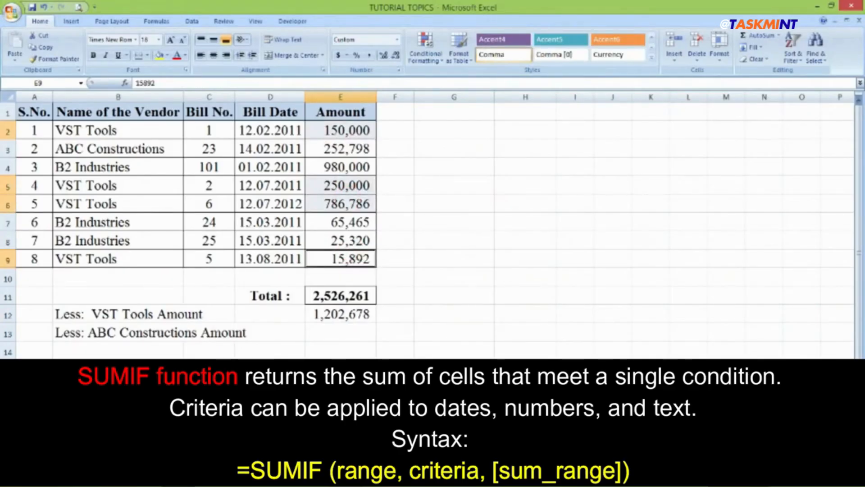
left_click(405, 281)
- Enter a SUMIF formula in E13 with range B2:B9, criteria "ABC Constructions" and sum range E2:E9
left_click(352, 329)
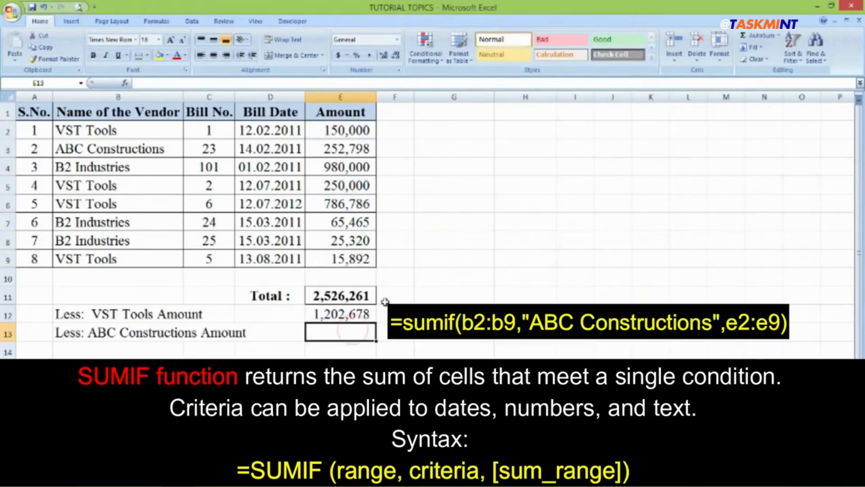
type("=")
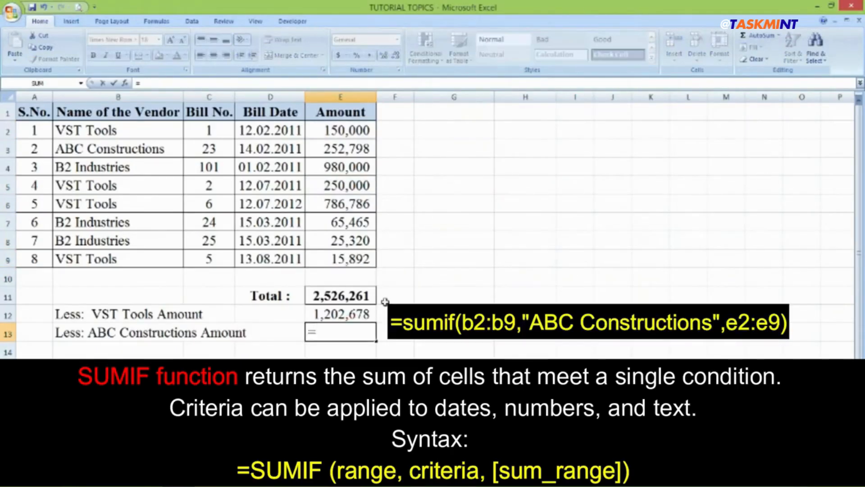
type("sumif(")
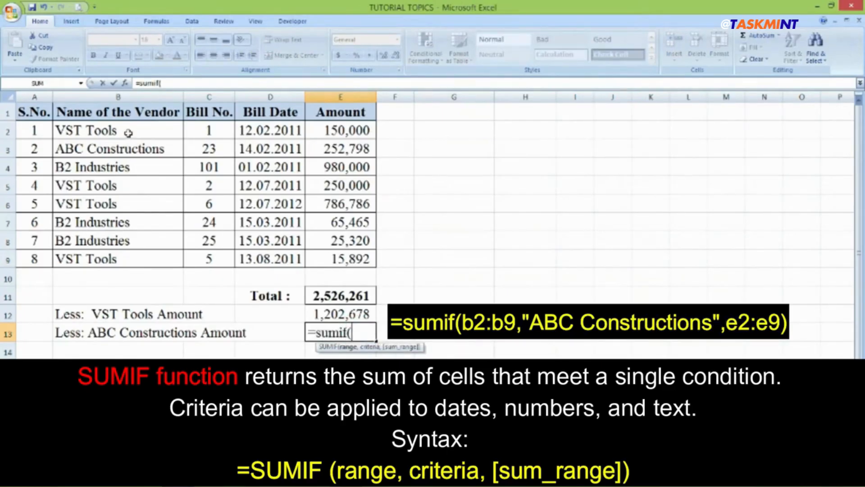
left_click_drag(129, 134, 130, 250)
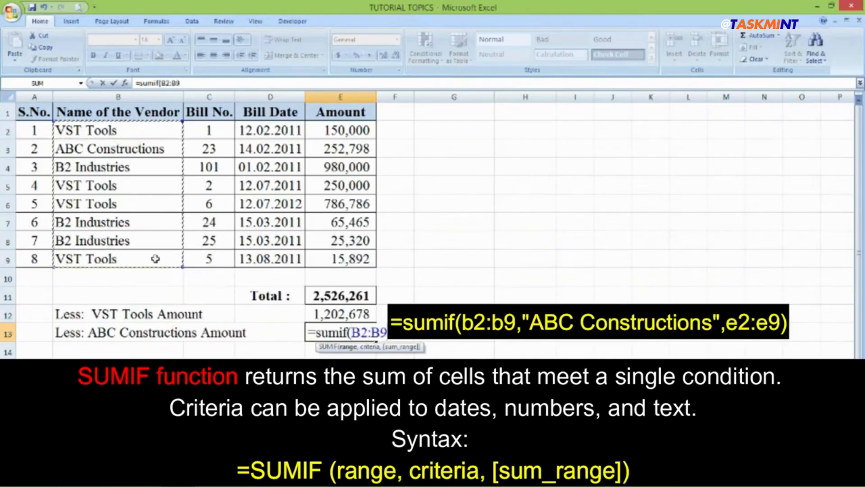
type(",\"ABC Constructions")
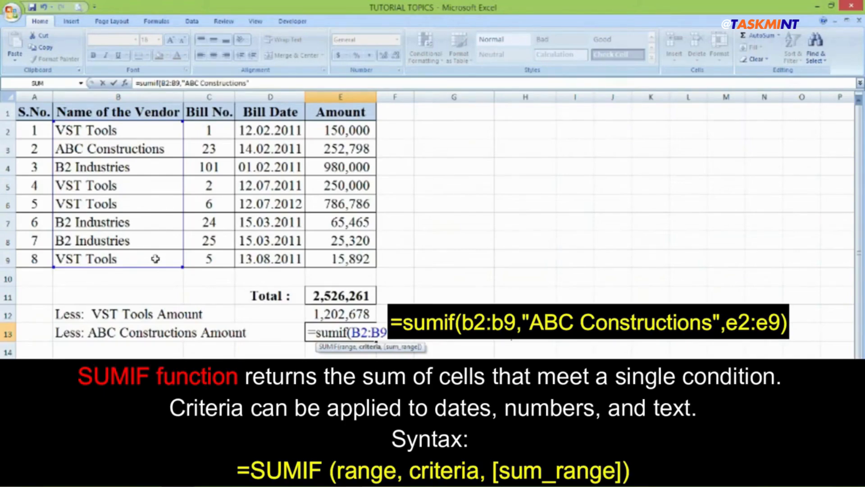
type(",")
left_click_drag(340, 130, 346, 250)
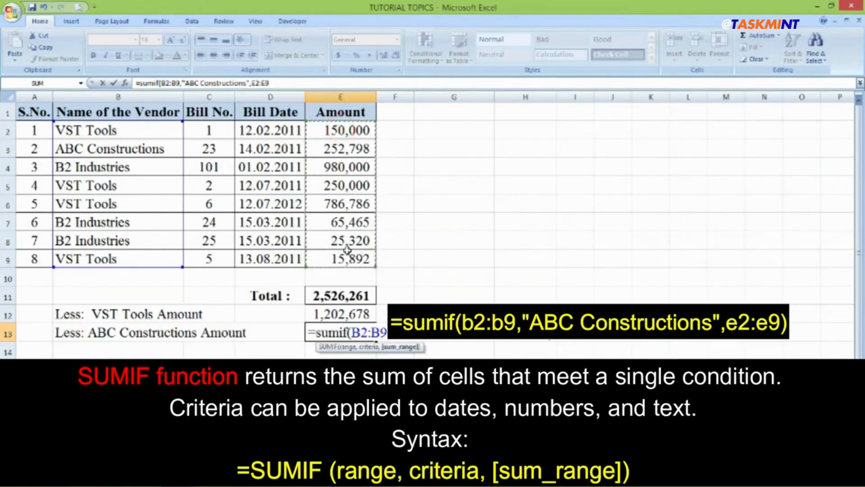
key("Return")
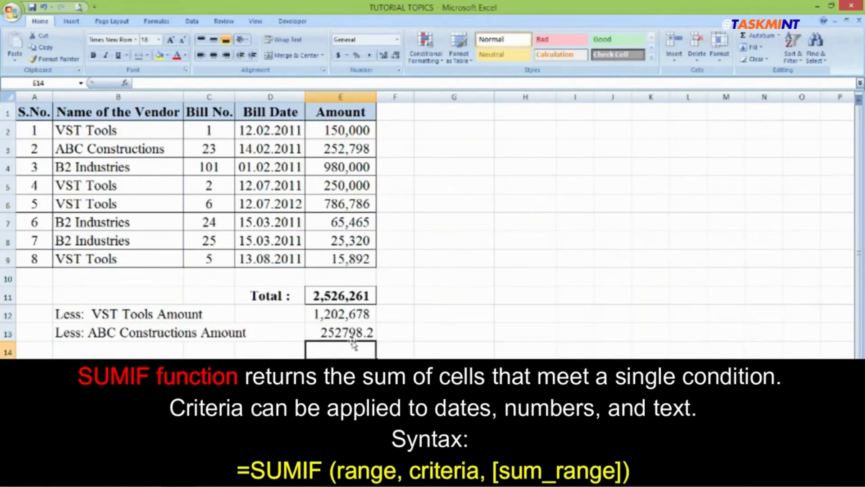
type("@sum")
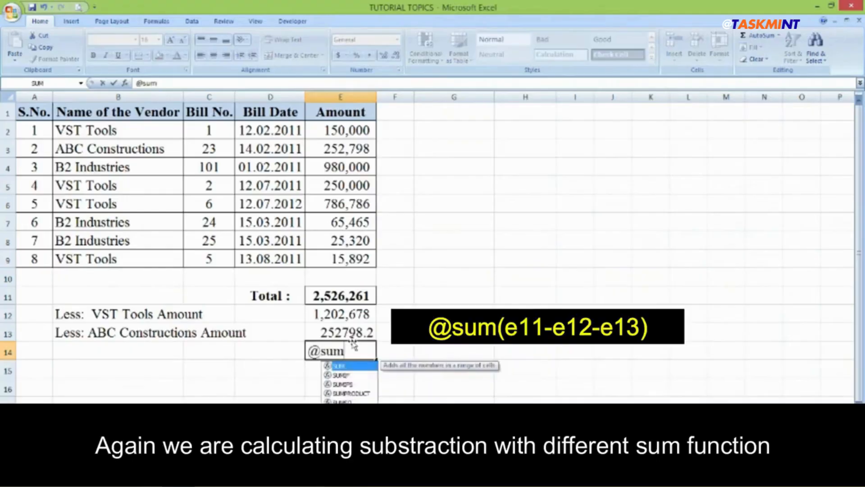
type("(")
key("Up")
key("Up")
key("Up")
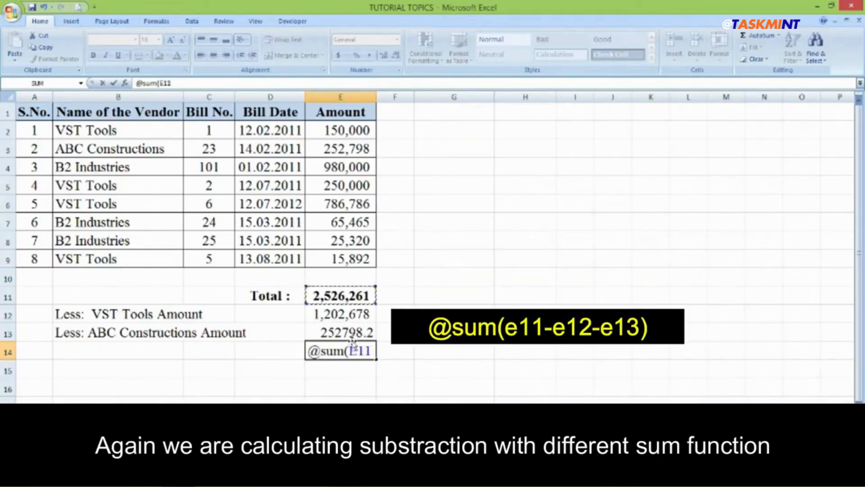
type("-")
key("Up")
key("Up")
type("-")
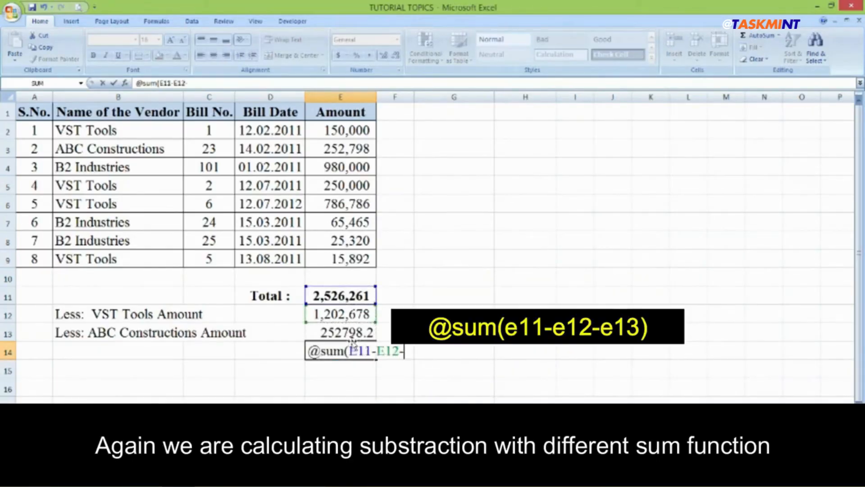
key("Up")
key("Return")
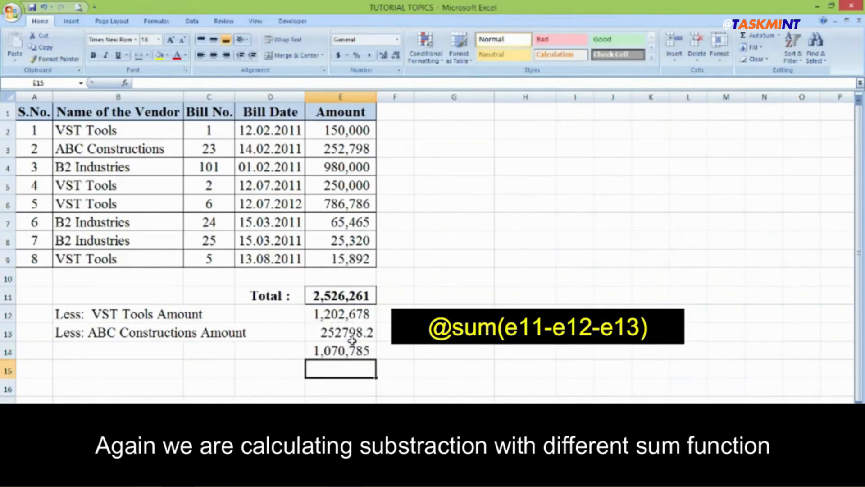
- Enter the label "Total Amount:" in D14, make D14:E14 bold and widen column D to fit the label
left_click(291, 353)
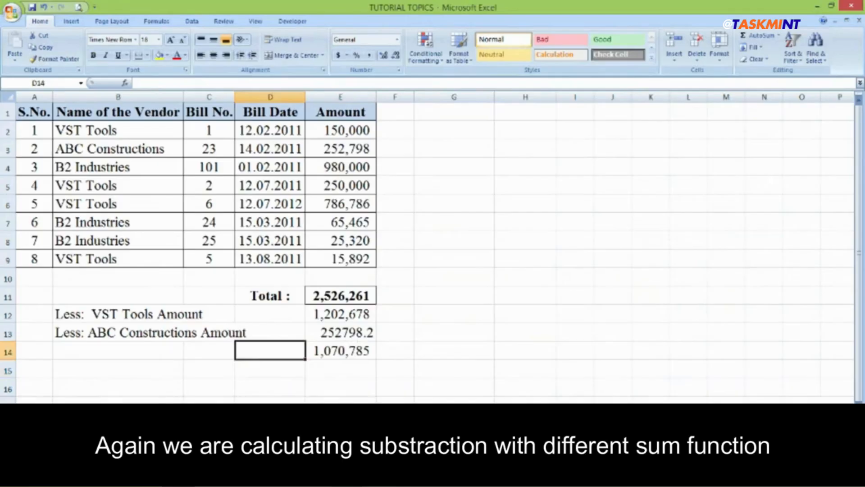
type("Total Amunt")
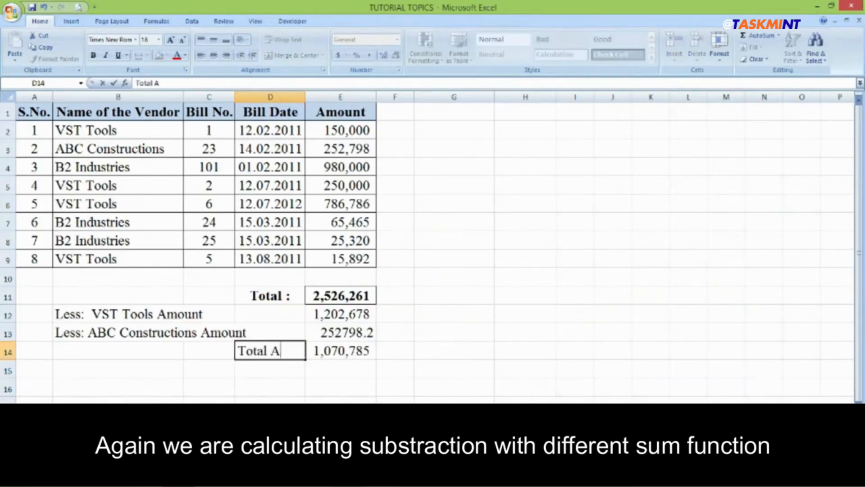
key("BackSpace")
key("BackSpace")
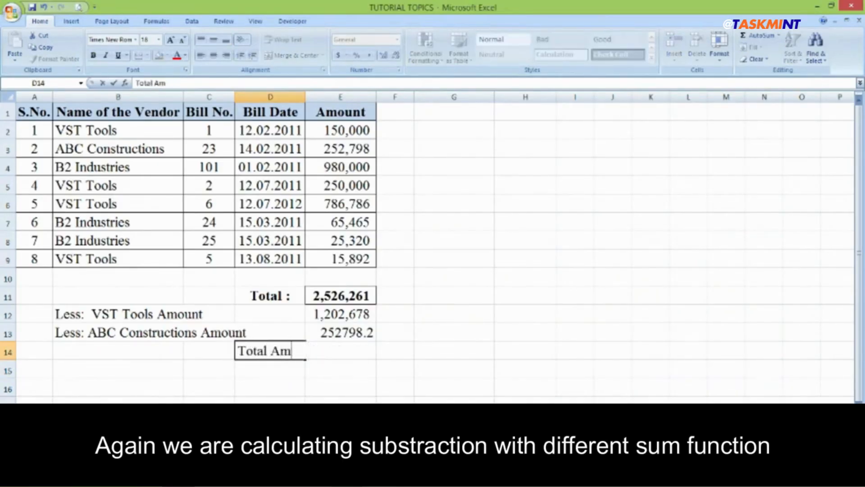
type("ount")
key("Return")
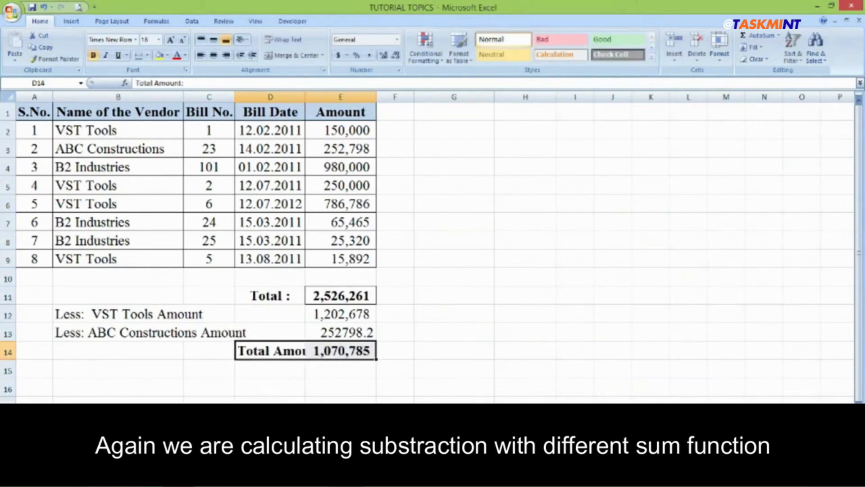
double_click(305, 97)
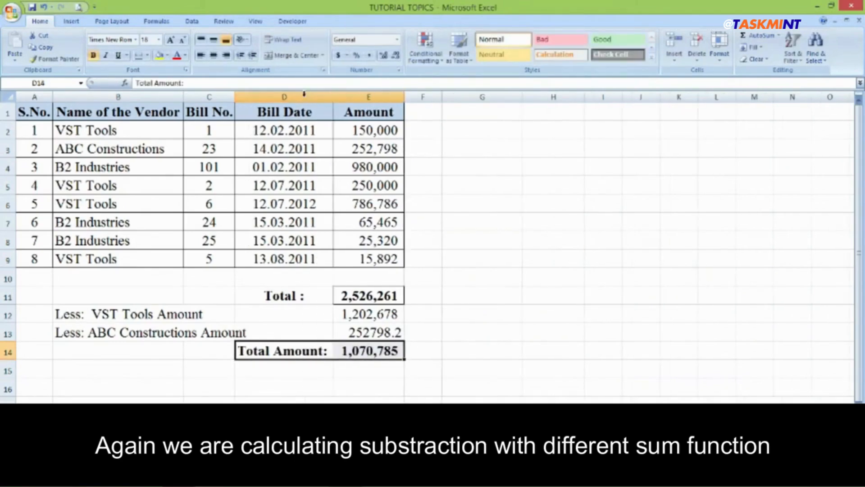
- Apply the comma number style with two decimals to the whole Amount column E
left_click(351, 95)
left_click(370, 56)
left_click(505, 248)
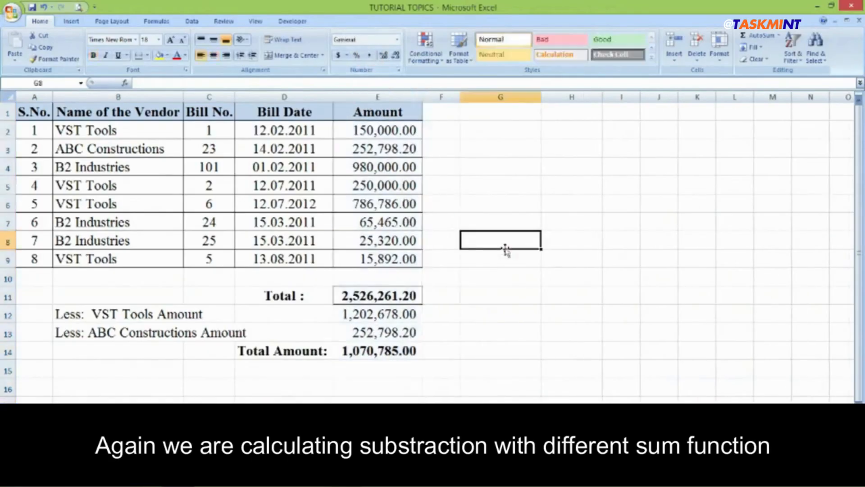
- Fill the ABC Constructions entry B3:E3 and its subtracted amount in E13 with yellow
left_click_drag(56, 149, 405, 148)
left_click(160, 55)
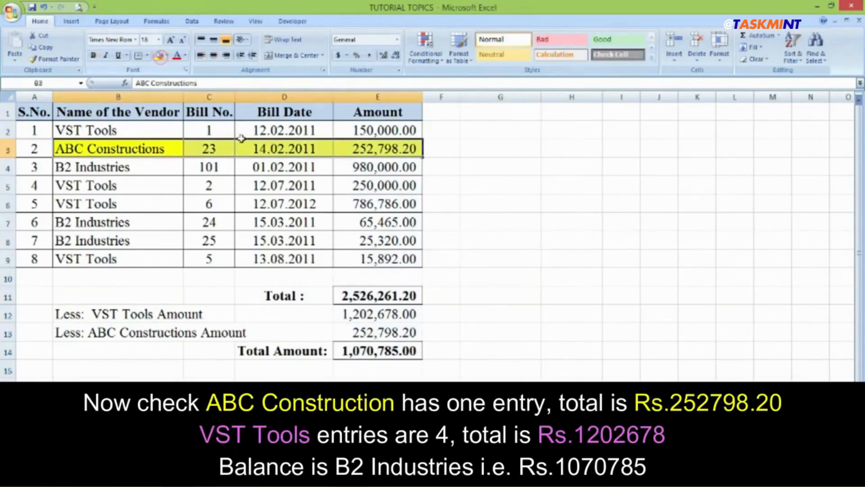
left_click(519, 216)
left_click(378, 333)
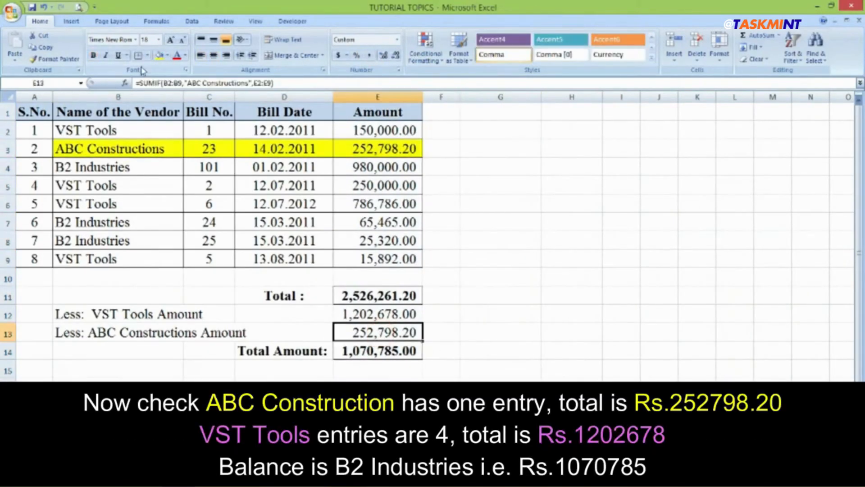
left_click(159, 56)
left_click(546, 240)
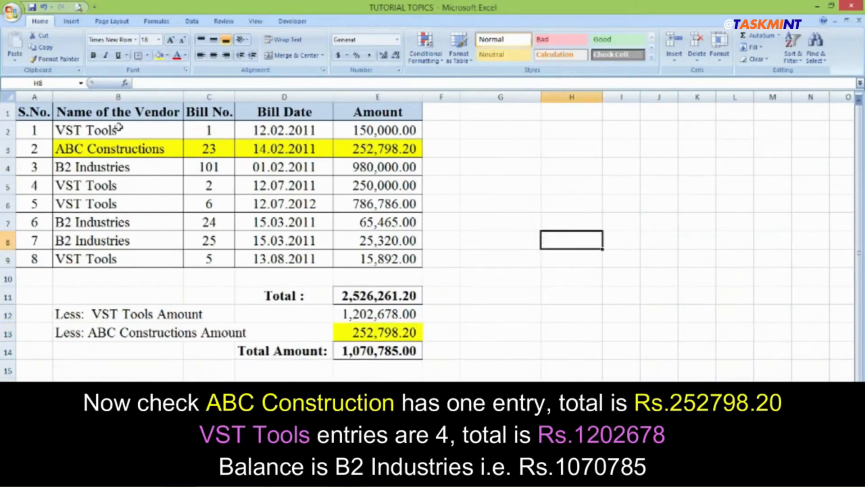
- Fill the VST Tools entries in rows 2, 5, 6 and 9, columns B to E, and their amount in E12 with light red
left_click_drag(116, 128, 355, 130)
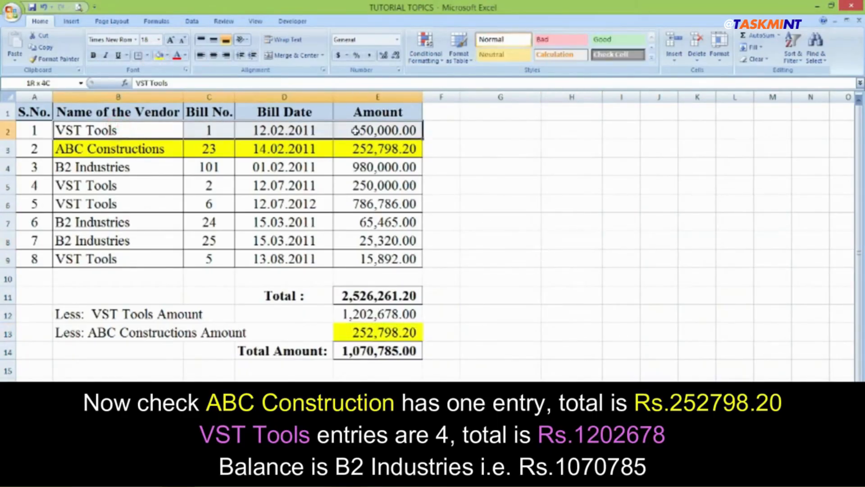
left_click(158, 55)
left_click(166, 55)
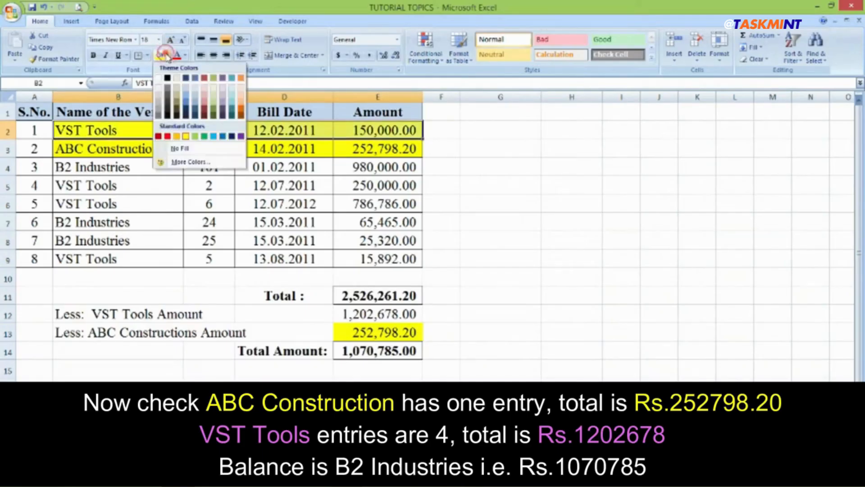
left_click(208, 96)
left_click_drag(131, 184, 367, 203)
left_click(159, 55)
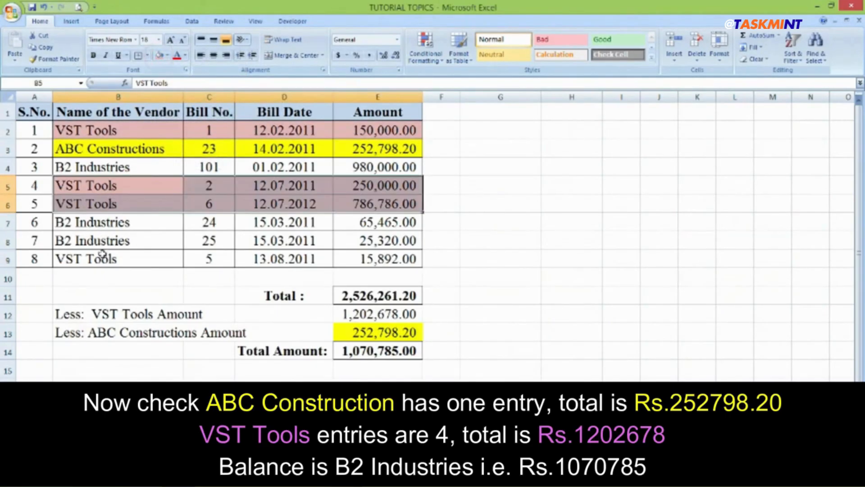
left_click_drag(103, 255, 354, 258)
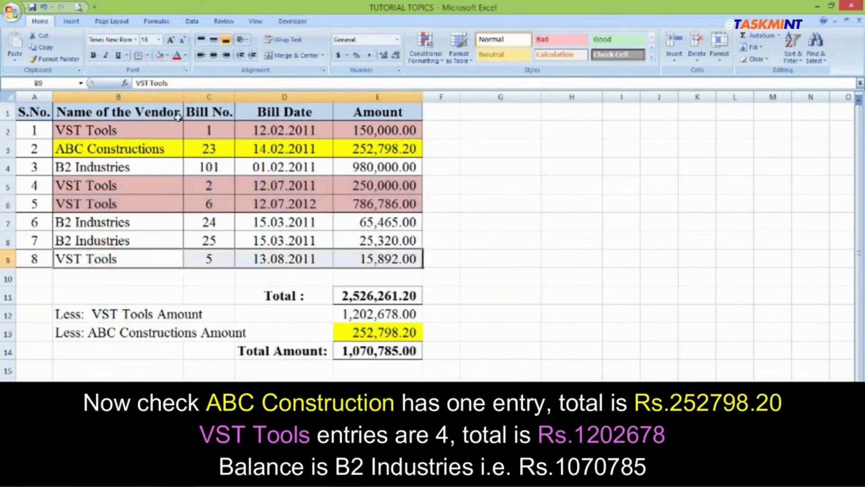
left_click(158, 59)
left_click(392, 314)
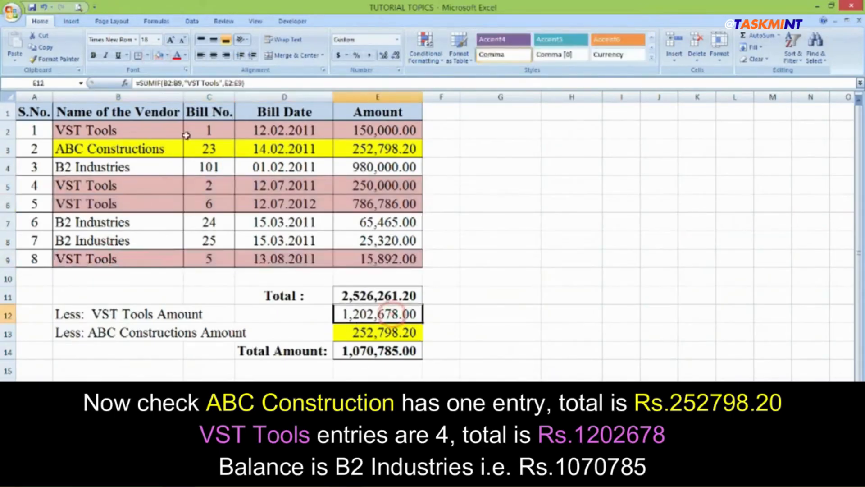
left_click(158, 55)
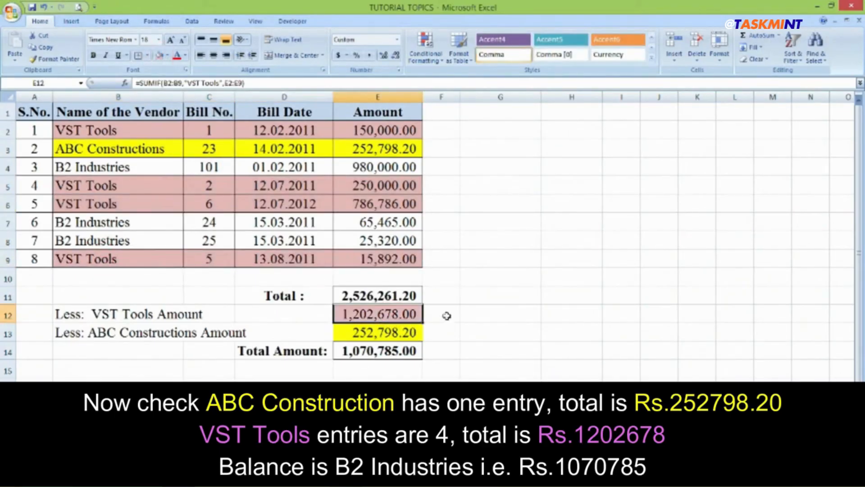
- Review the formula in E14 and select the B2 Industries amounts in E4, E7 and E8 to check the balance
left_click(388, 352)
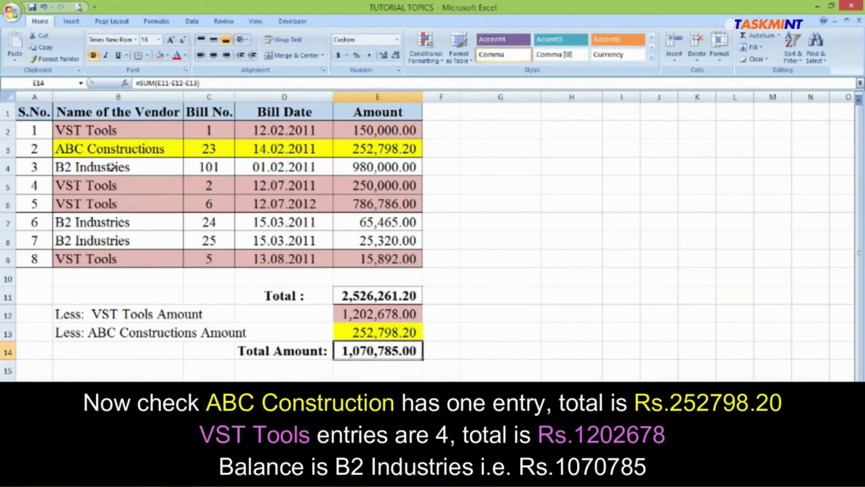
left_click_drag(111, 167, 374, 168)
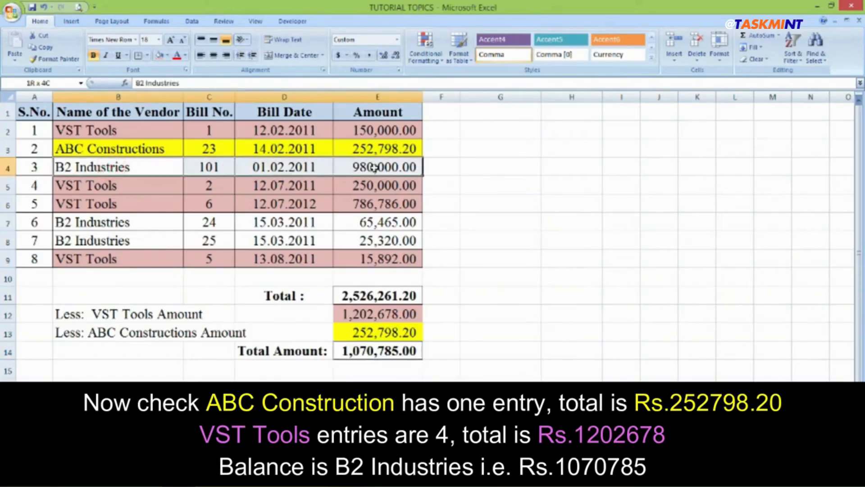
left_click(396, 168)
left_click(403, 222)
left_click(402, 237)
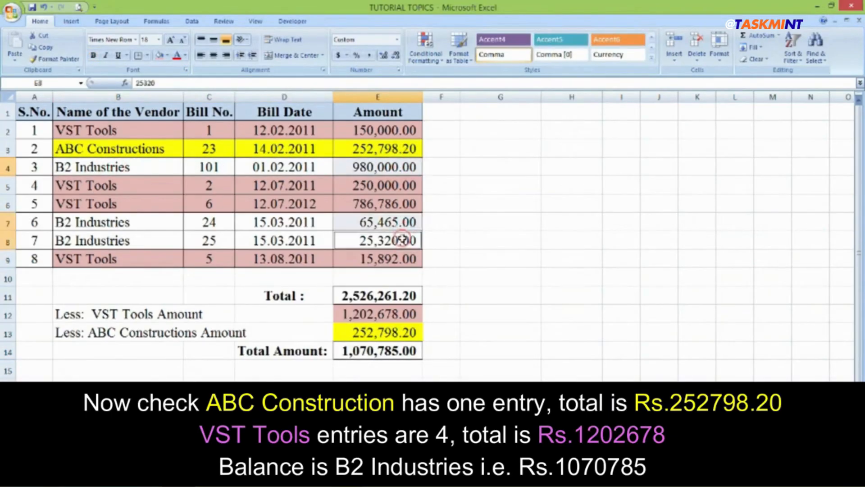
left_click(441, 220)
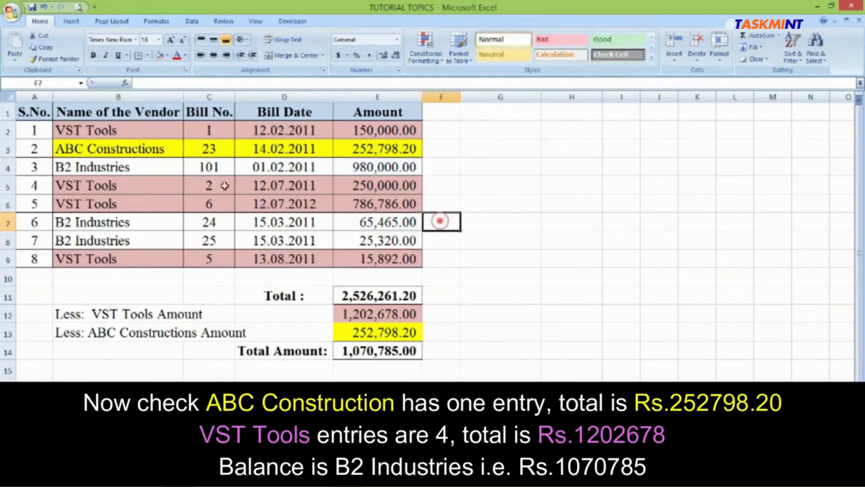
- Fill the B2 Industries entries in rows 4, 7 and 8, columns B to E, and the Total Amount in E14 with aqua
left_click(150, 169)
left_click_drag(151, 169, 358, 168)
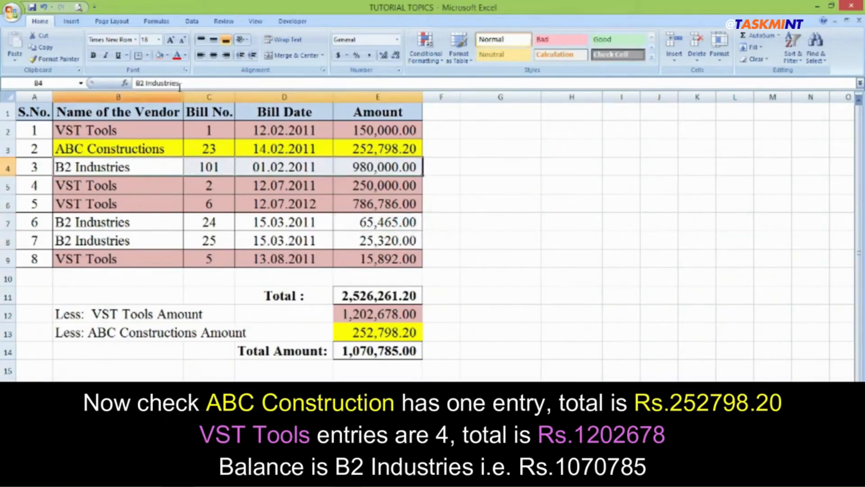
left_click(167, 55)
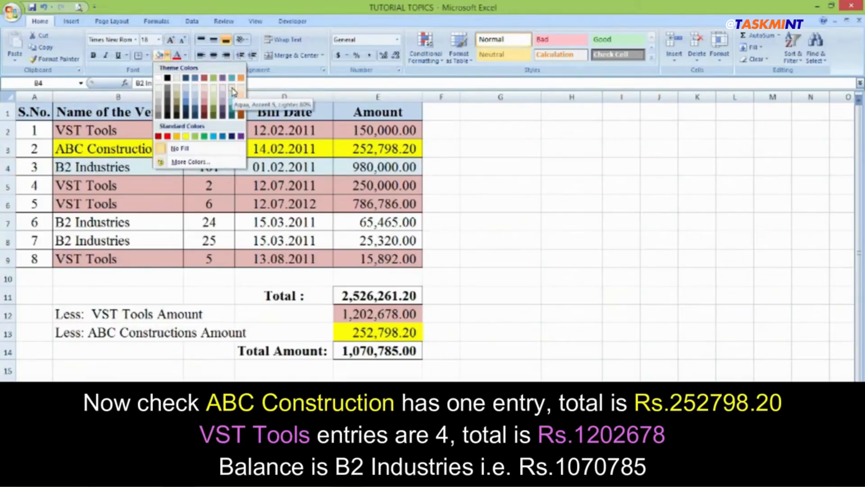
left_click(232, 95)
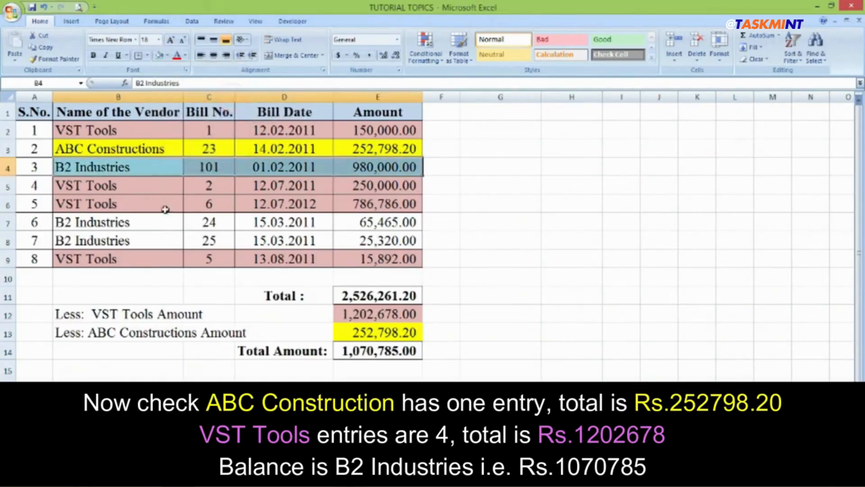
left_click_drag(117, 222, 357, 235)
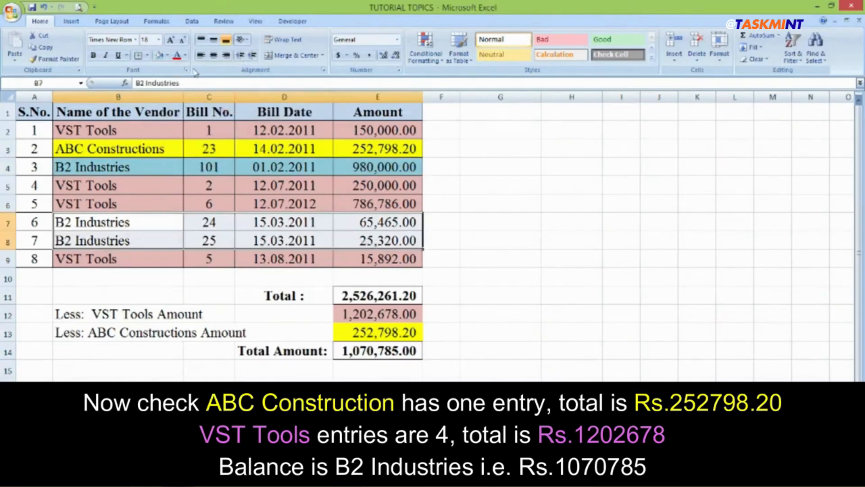
left_click(158, 55)
left_click(395, 350)
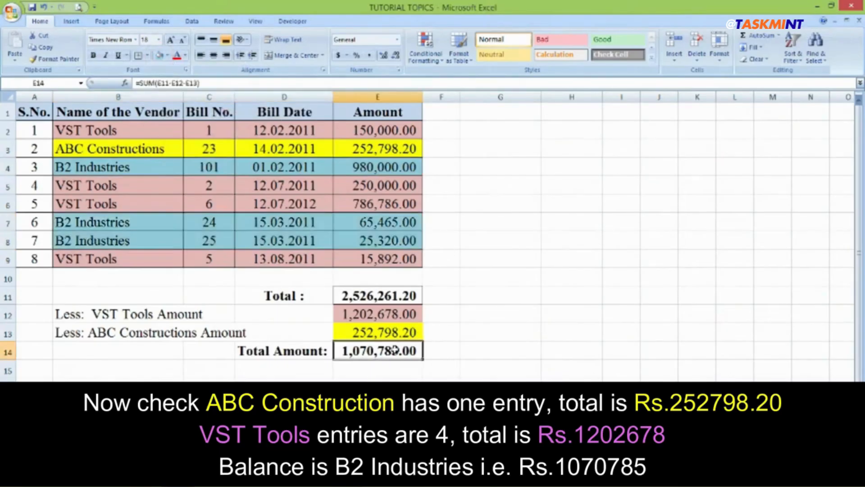
left_click(159, 55)
left_click(496, 215)
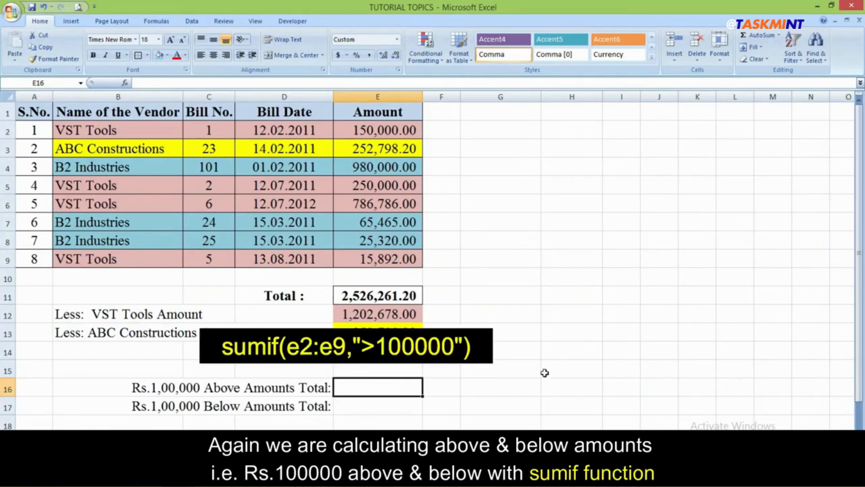
- Enter a SUMIF formula in E16 with range E2:E9 and criteria ">100000" to total the amounts above Rs.1,00,000
left_click(398, 387)
type("=sum")
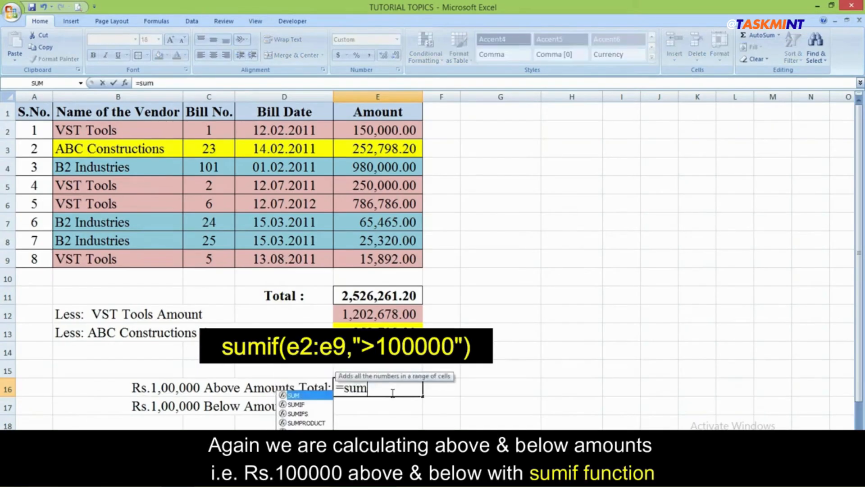
type("if(")
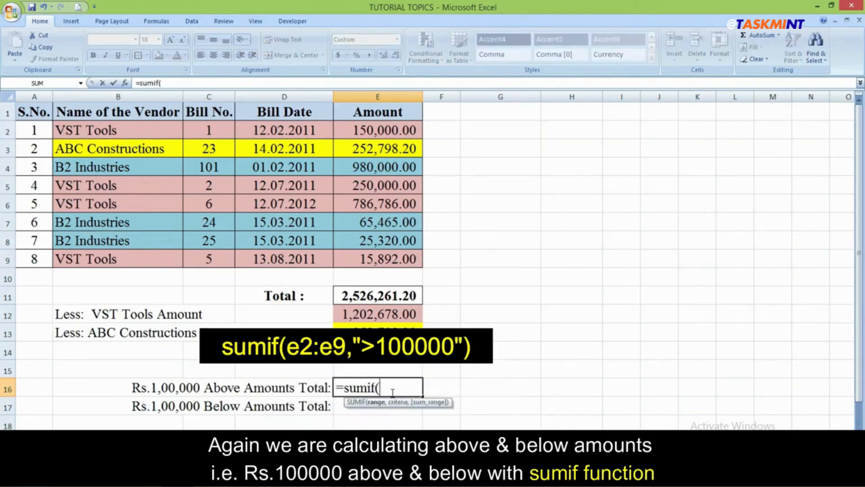
left_click_drag(392, 134, 393, 253)
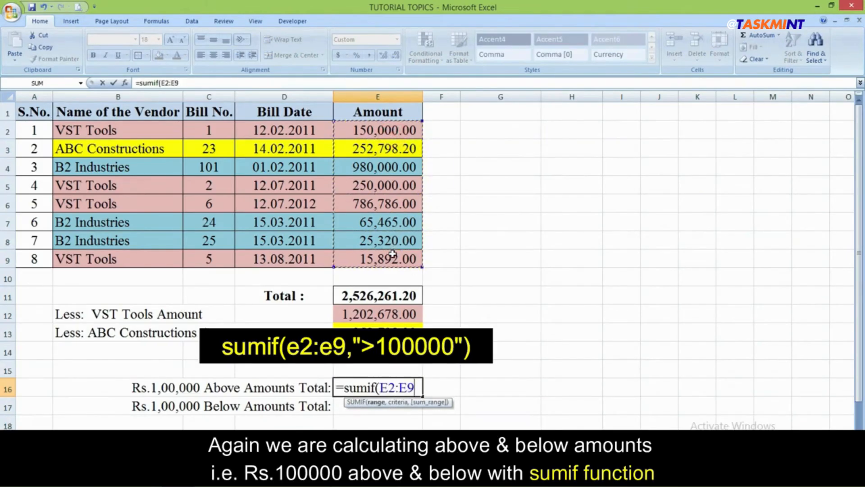
type(",")
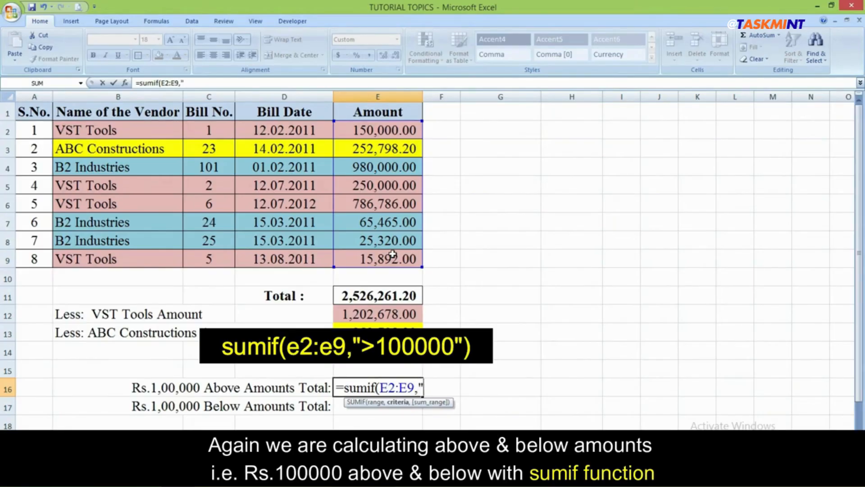
type(">10000")
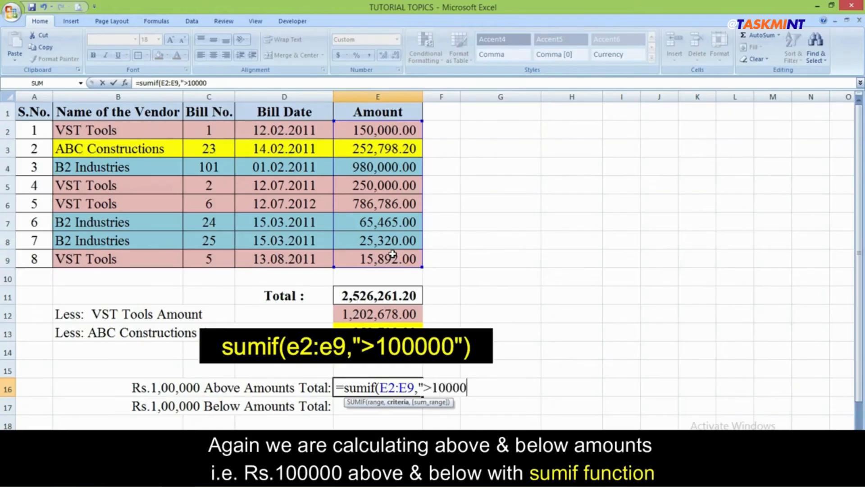
type("0\")")
key("Return")
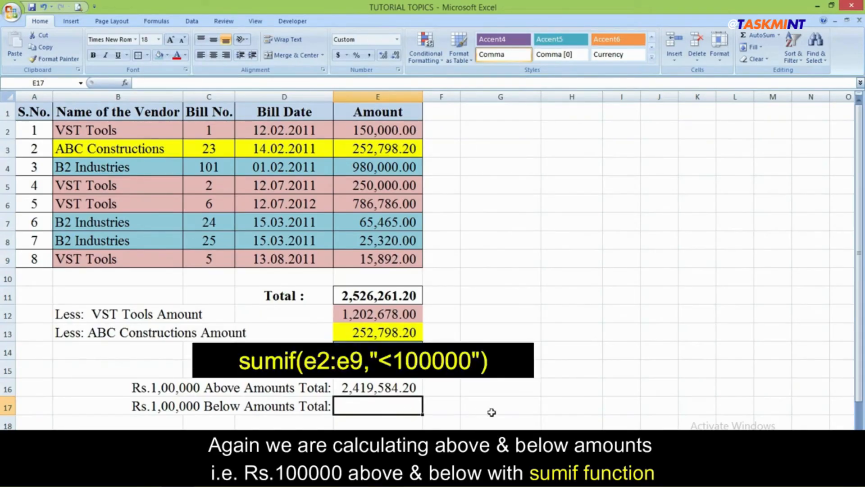
- Enter a SUMIF formula in E17 with range E2:E9 and criteria "<100000" to total the amounts below Rs.1,00,000
type("=s")
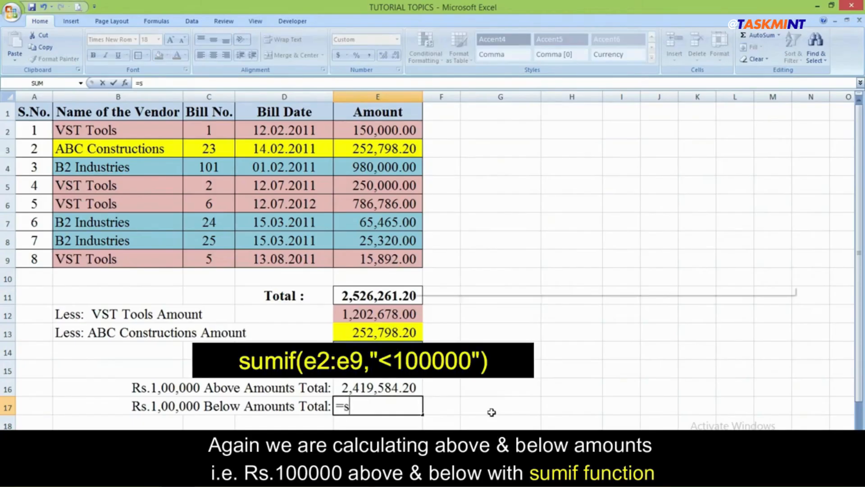
type("umif(")
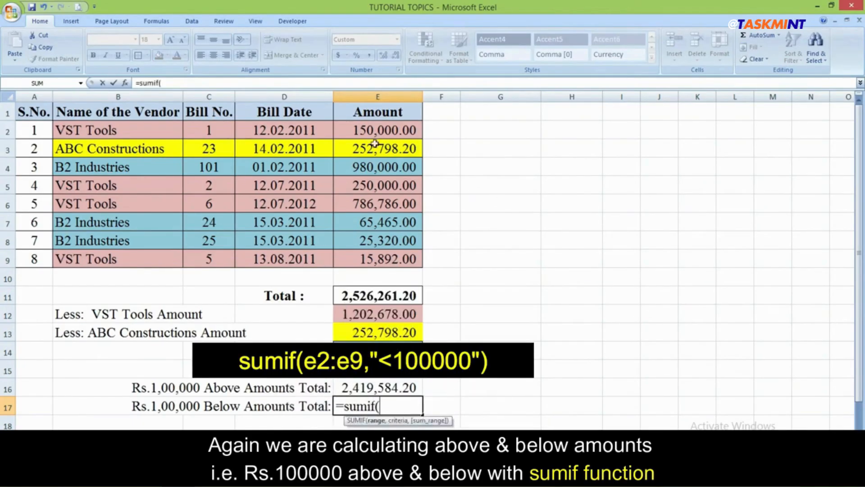
left_click_drag(377, 128, 381, 258)
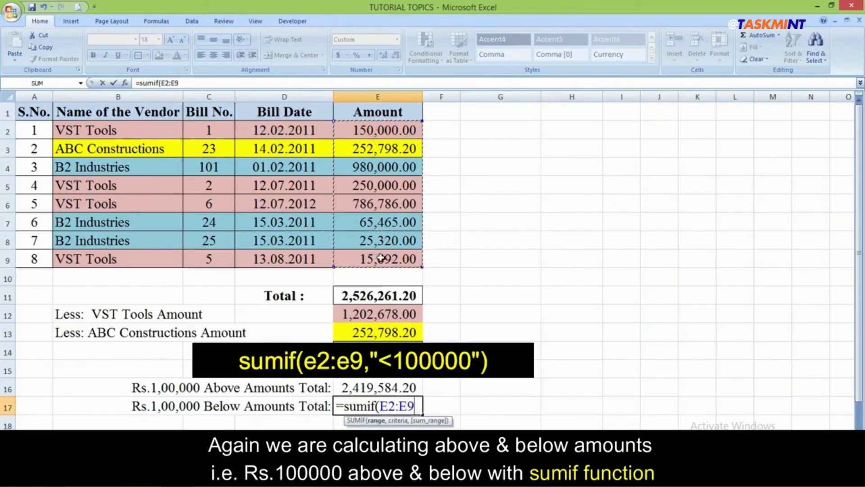
type(",")
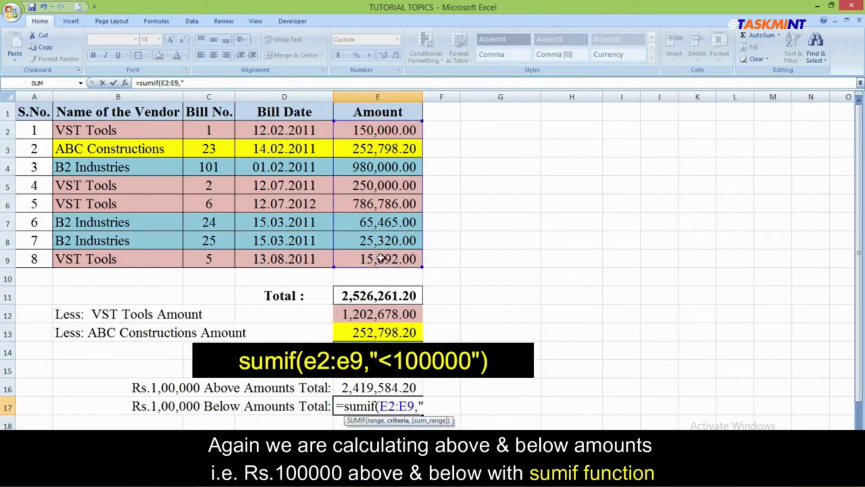
type("\"<100000")
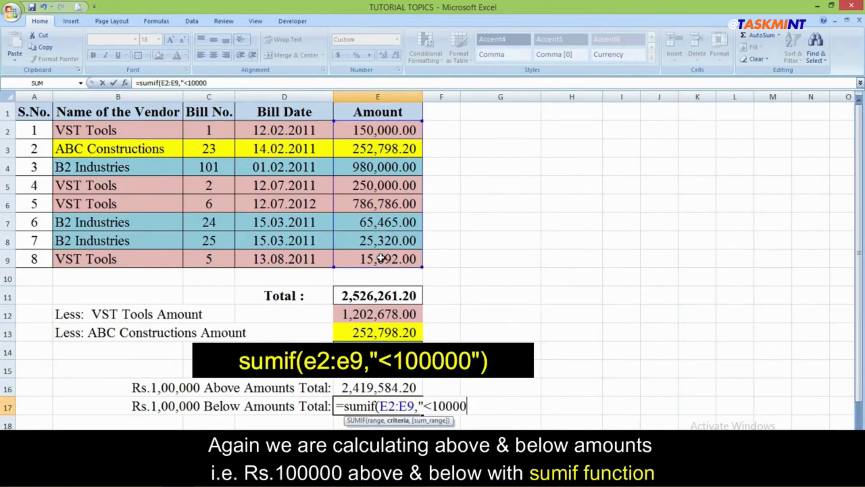
type("\")")
key("Return")
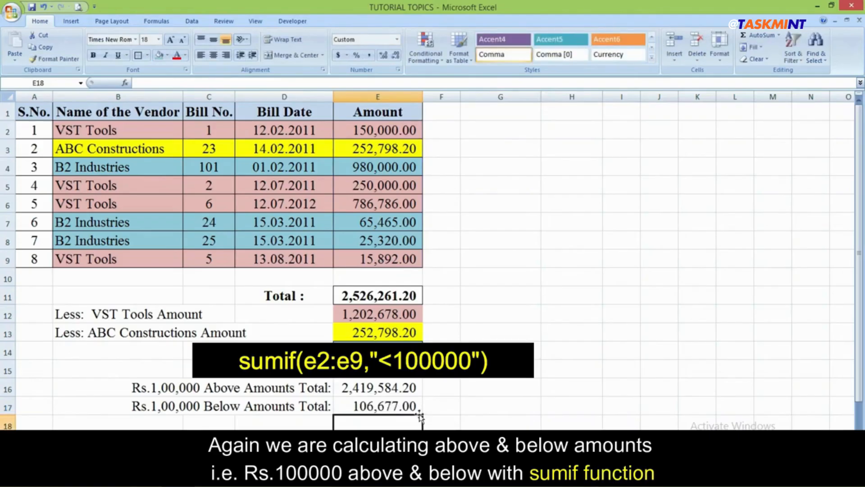
key("Up")
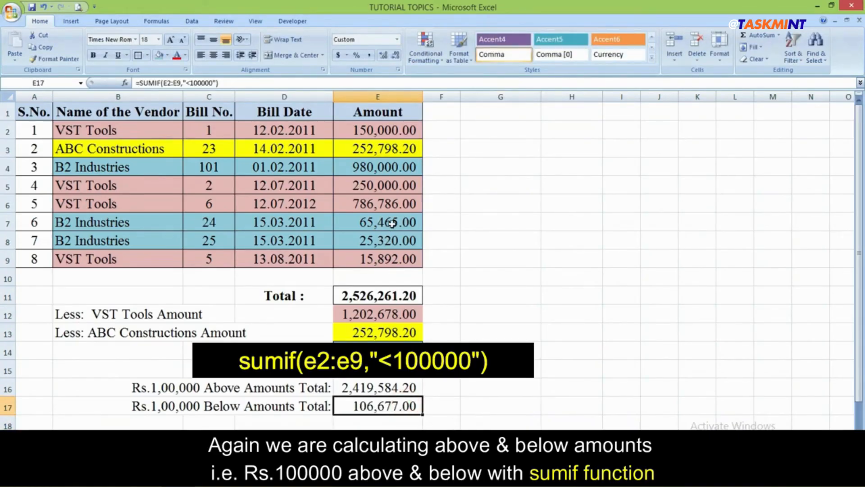
- Select the amounts below Rs.1,00,000 in E7:E9 and those above it in E2:E6 to review what each total covers
left_click(438, 224)
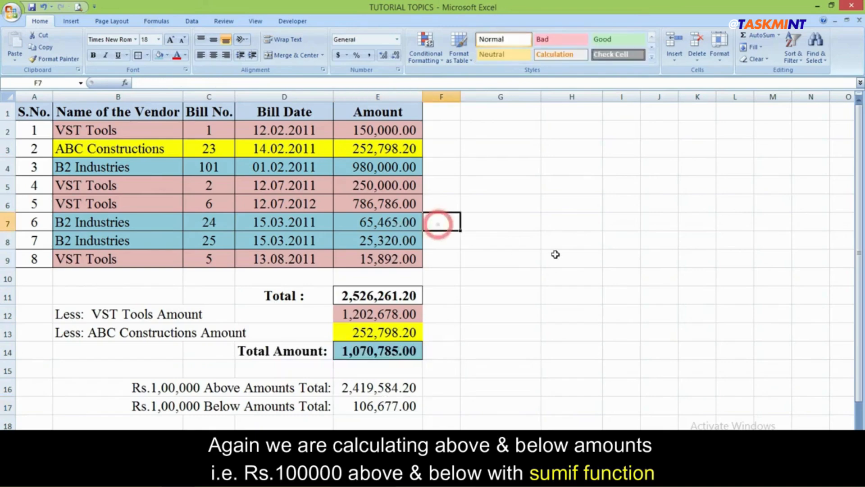
left_click_drag(400, 224, 398, 252)
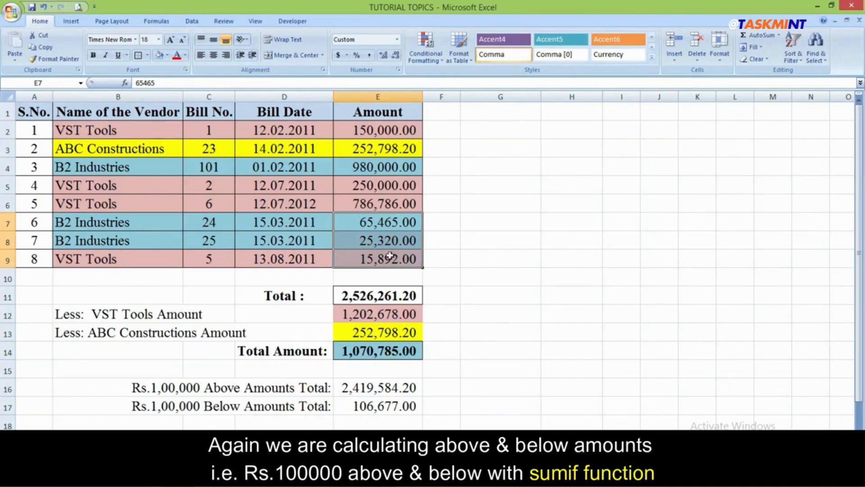
left_click_drag(397, 205, 396, 131)
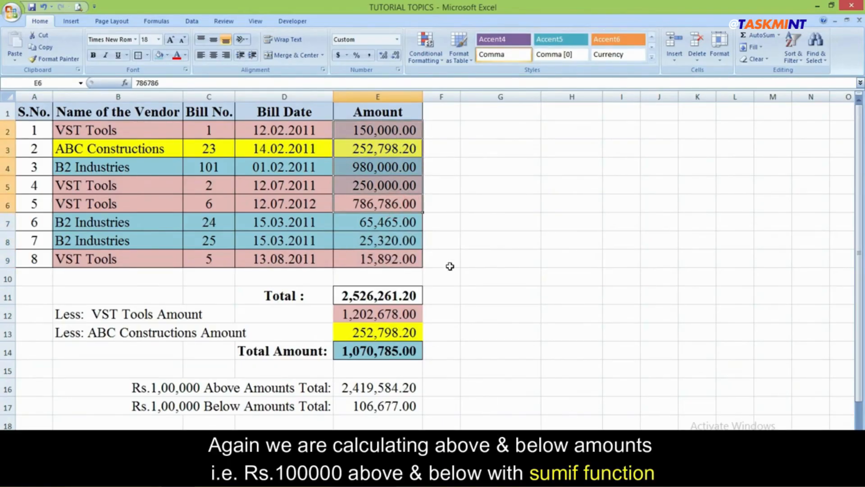
left_click(445, 243)
left_click(445, 224)
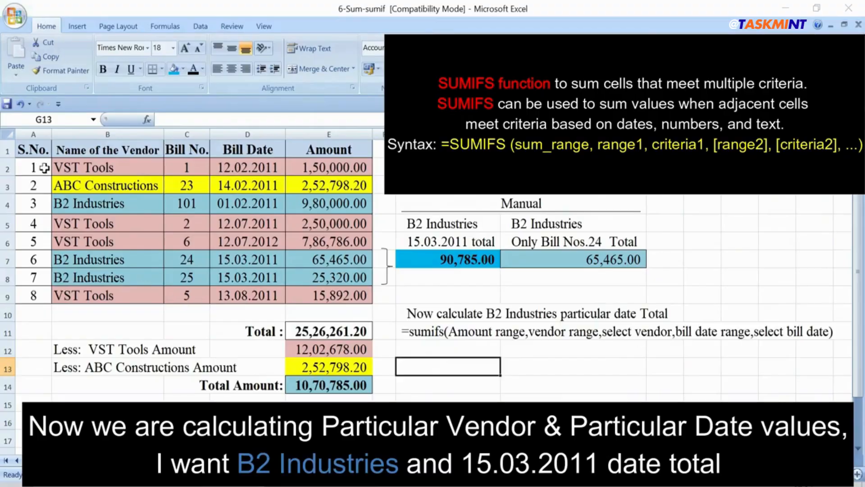
- Review the vendor bill table in A1:E9 and the manual B2 Industries total for 15.03.2011 in G5:G7
left_click_drag(31, 153, 340, 294)
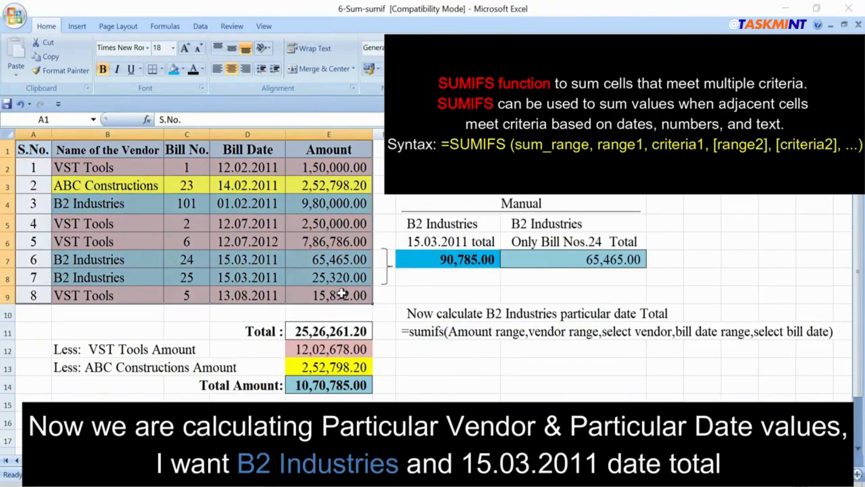
left_click(466, 205)
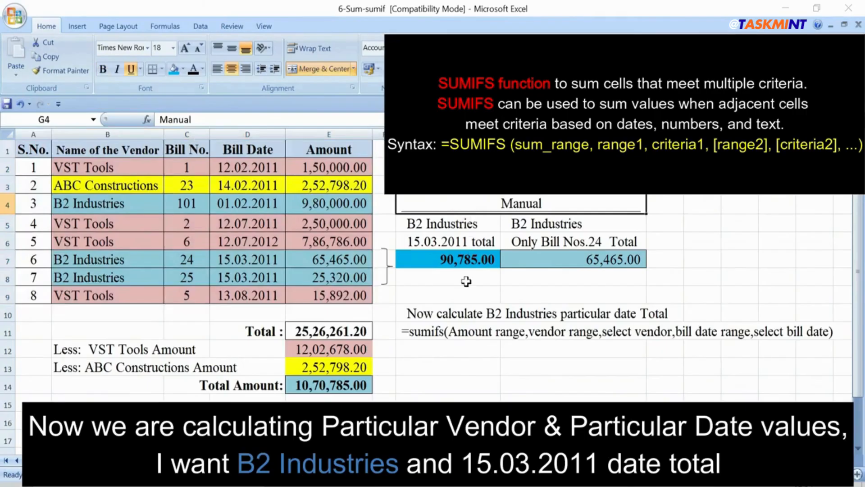
left_click_drag(451, 224, 452, 259)
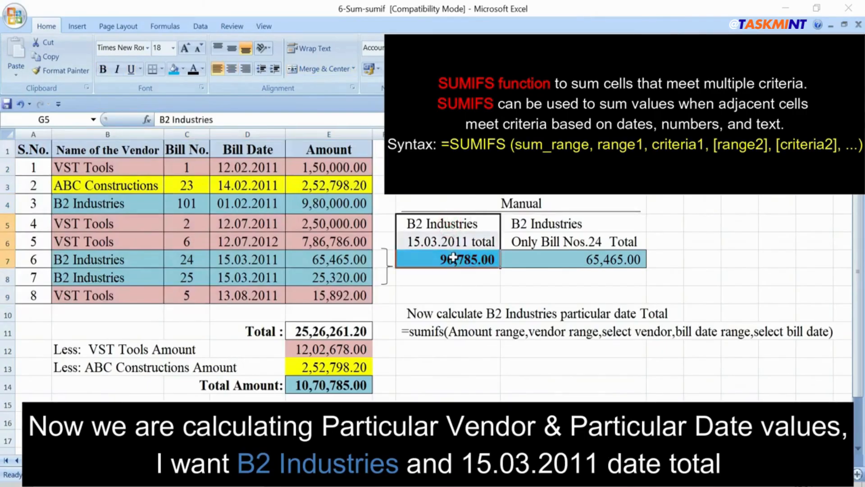
- Start a SUMIFS formula in G13 with sum range E2:E9, vendor range B2:B9 and vendor criterion B7
left_click(416, 365)
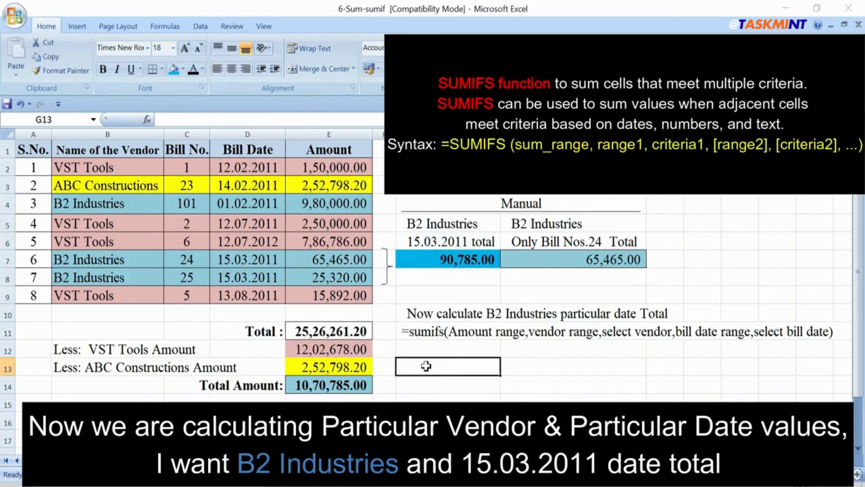
type("=")
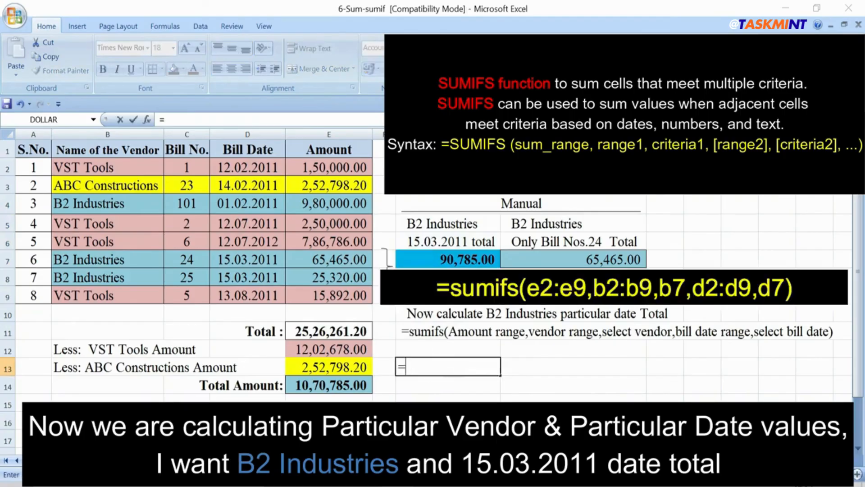
type("sumifs")
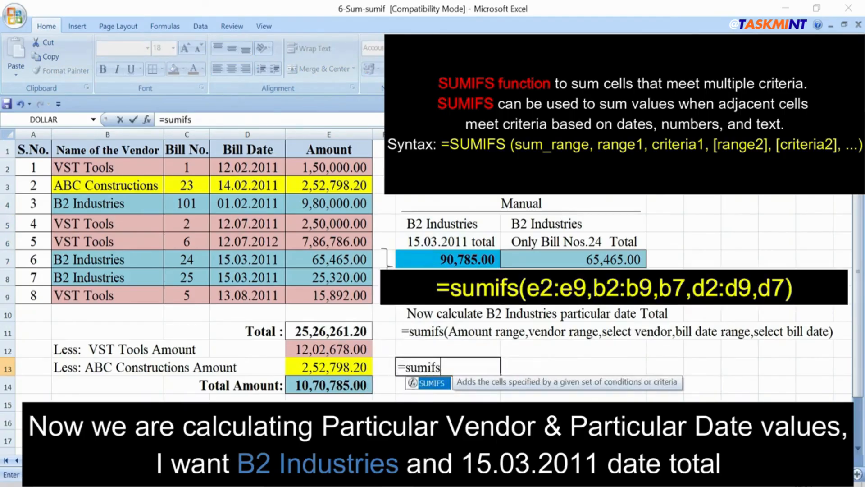
type("(")
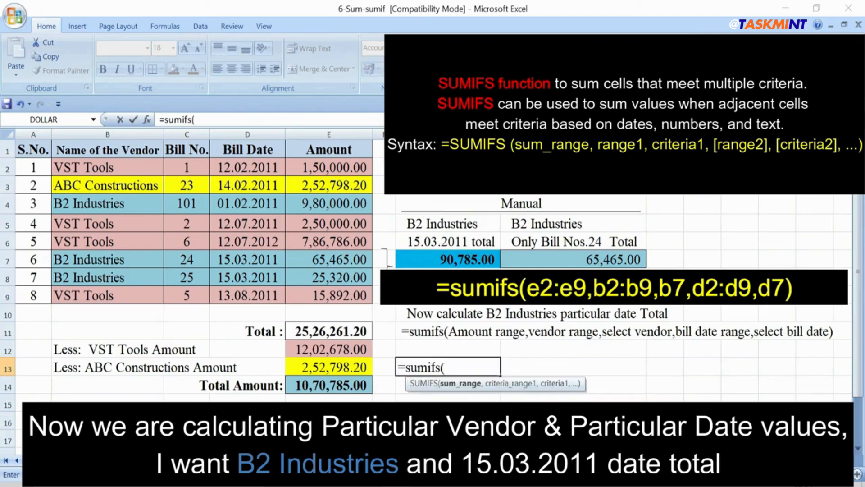
left_click_drag(342, 168, 342, 293)
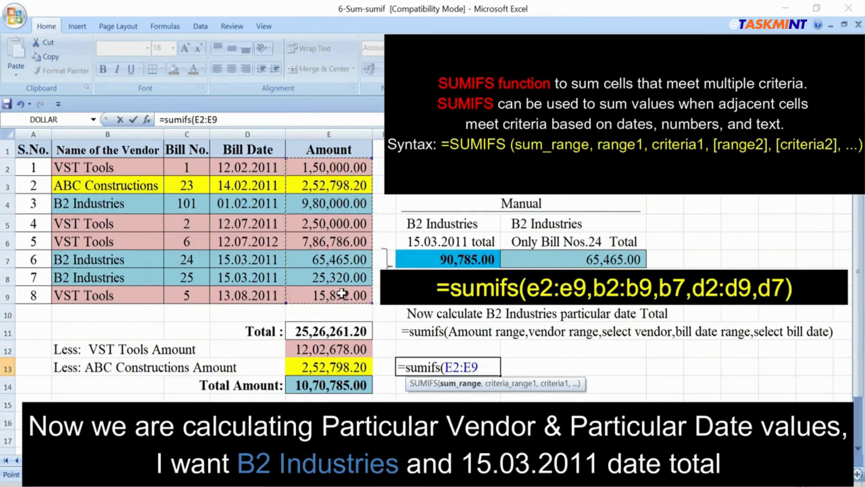
type(",")
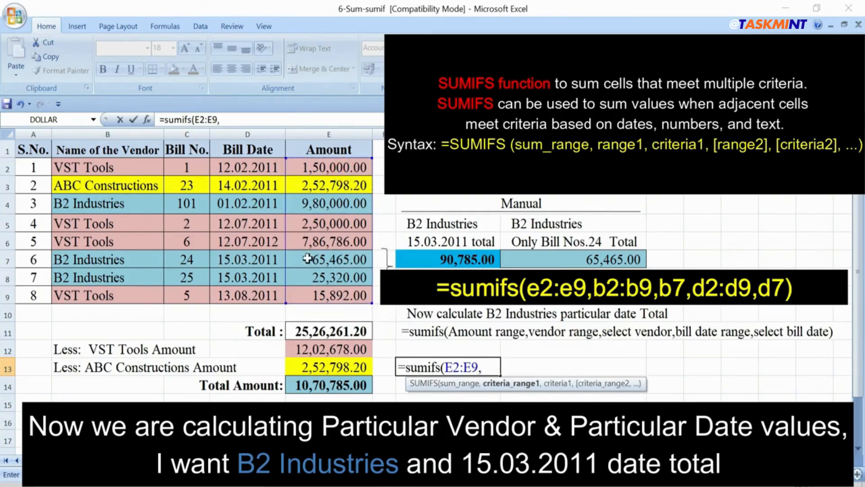
left_click_drag(112, 166, 108, 295)
type(",")
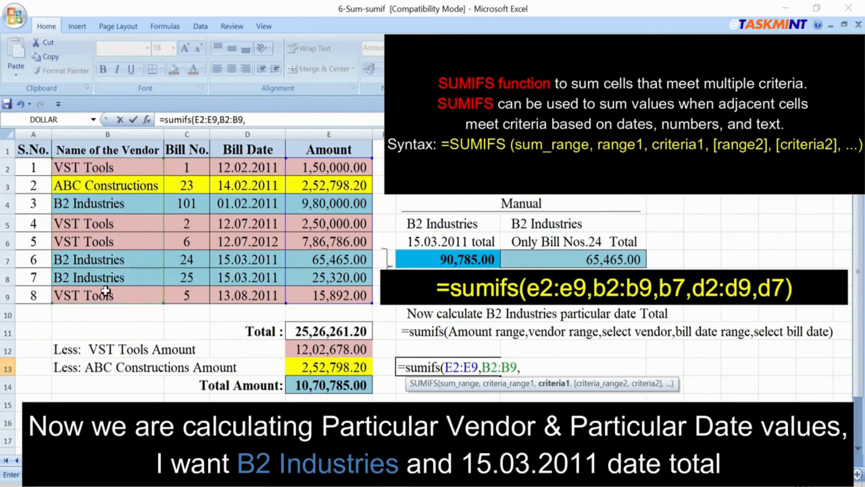
left_click(141, 263)
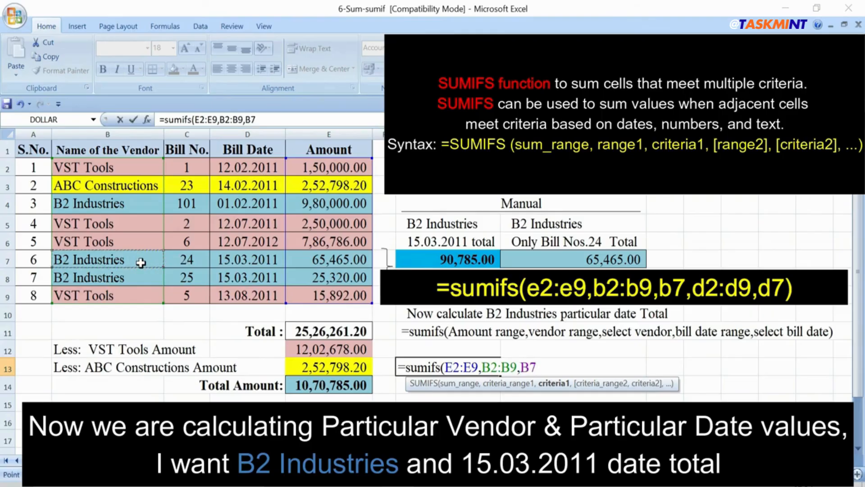
type(",")
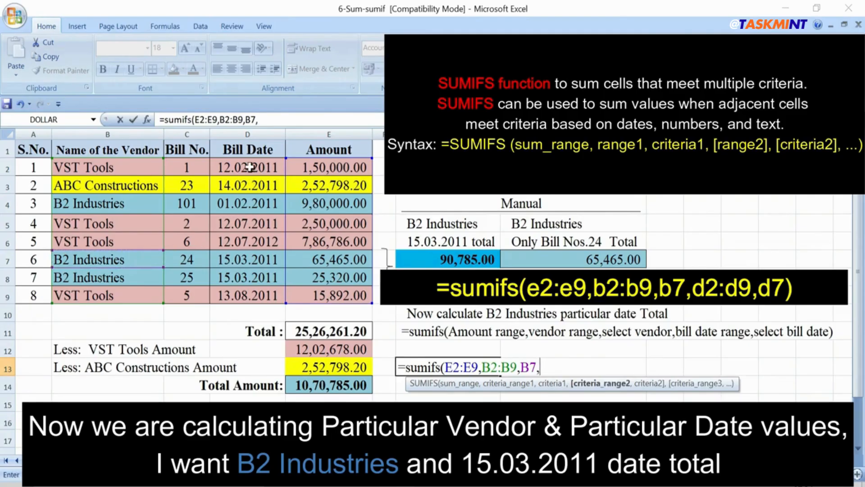
- Complete the SUMIFS formula in G13 with bill date range D2:D9 and criterion D7, and compare it with the manual total in G7
left_click_drag(249, 167, 244, 291)
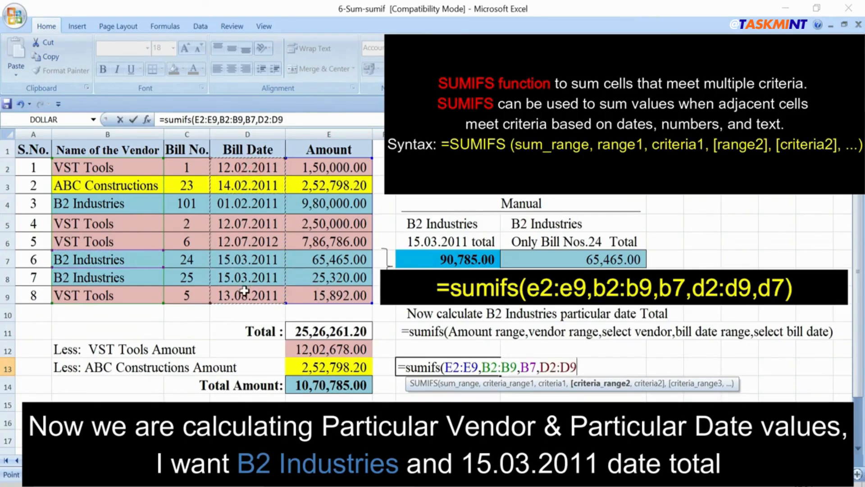
type(",")
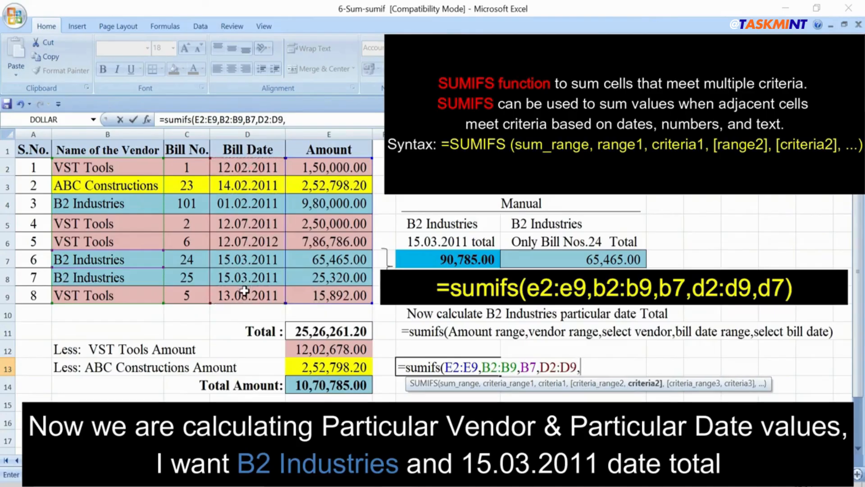
left_click(234, 259)
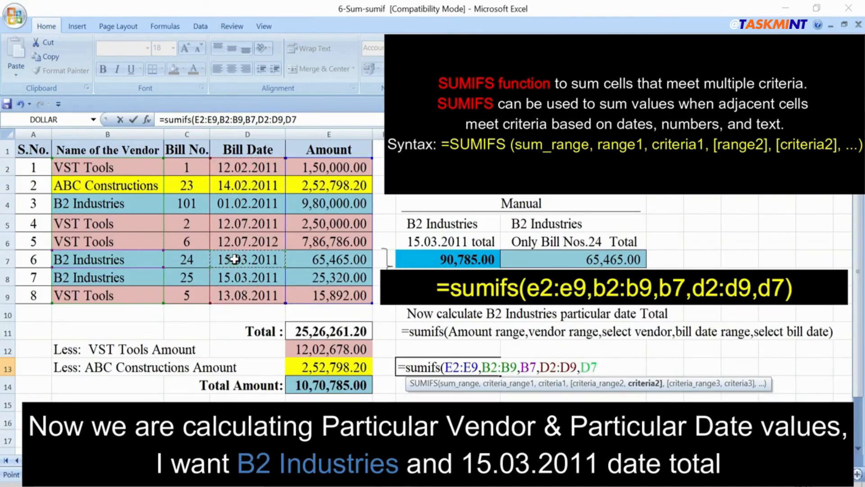
type(")")
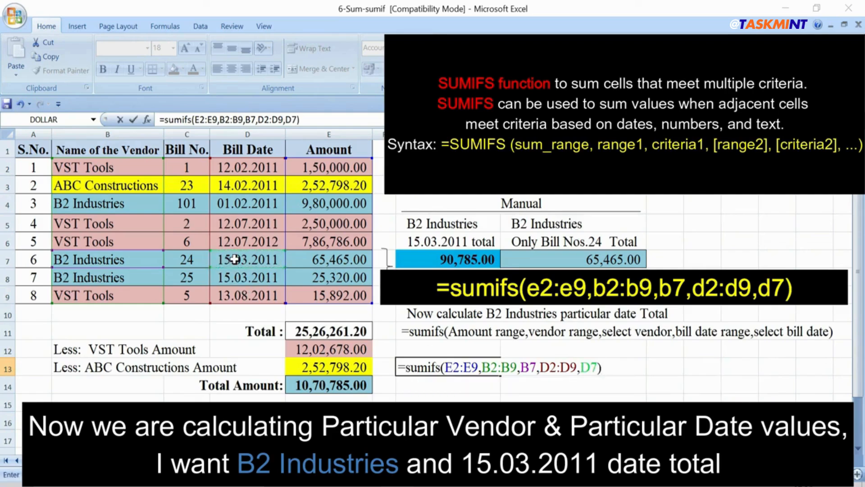
key("Return")
left_click(456, 252)
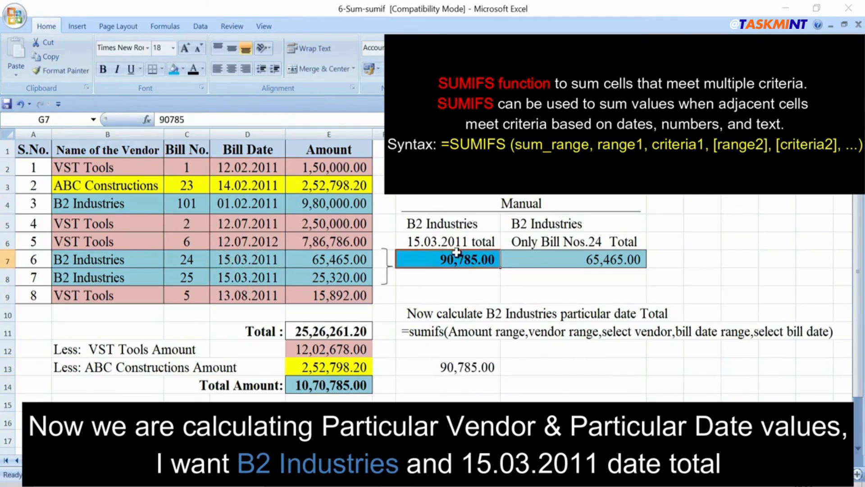
left_click(473, 365)
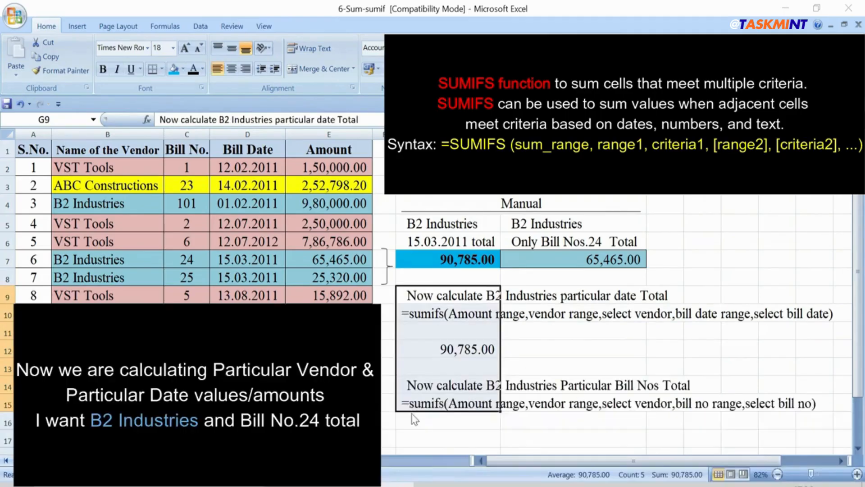
- Start a SUMIFS formula in G16 with sum range E2:E9, vendor range B2:B9 and vendor criterion B7
left_click(414, 420)
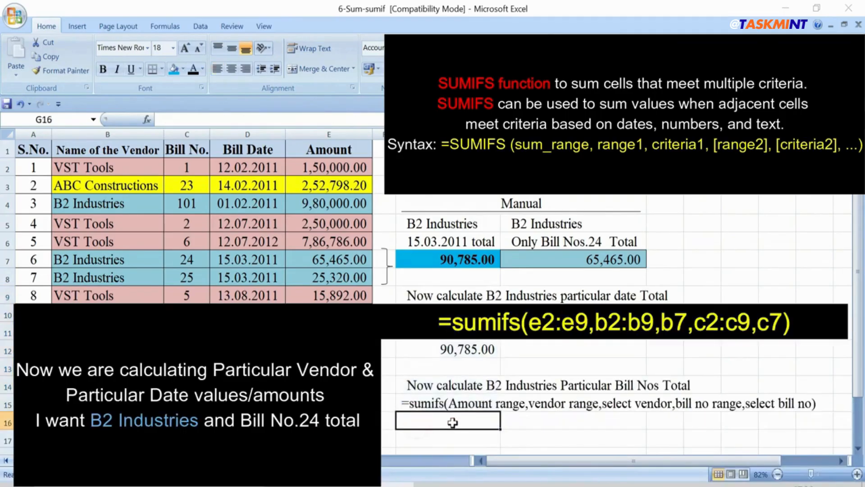
type("=")
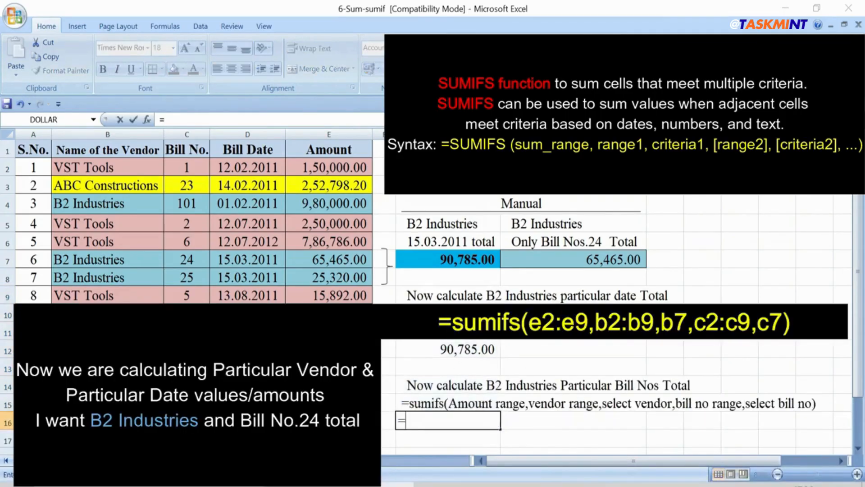
type("sum")
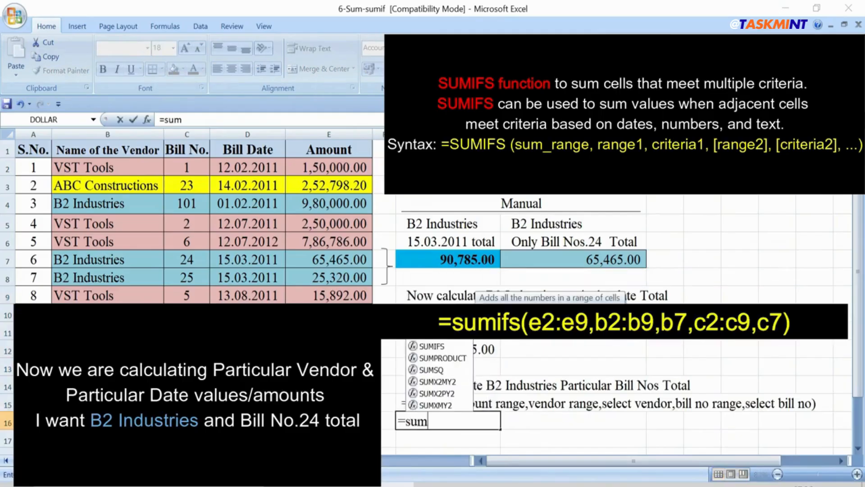
type("ifs(")
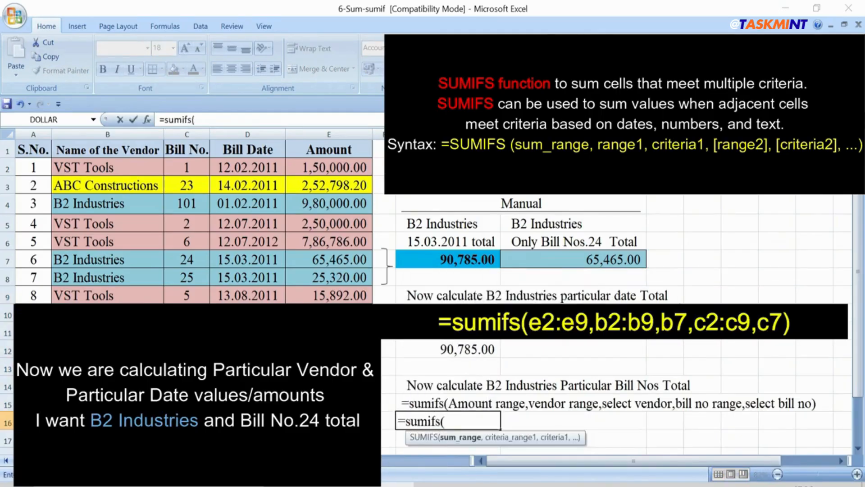
left_click_drag(349, 167, 345, 285)
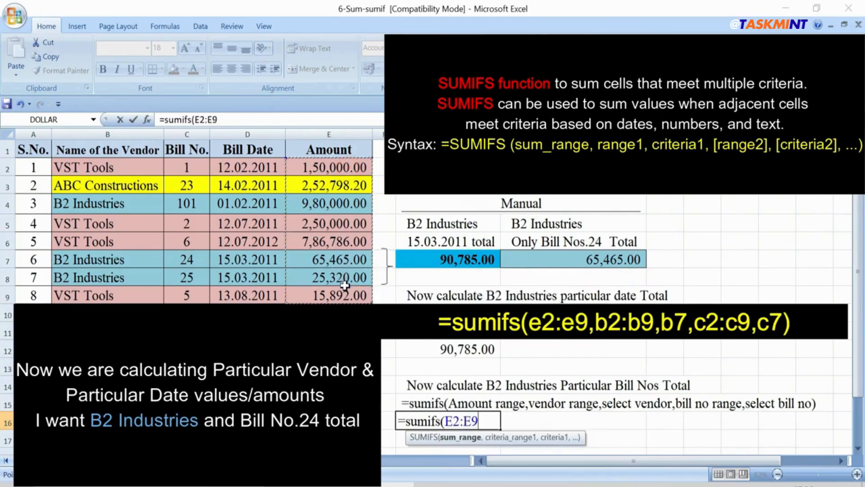
type(",")
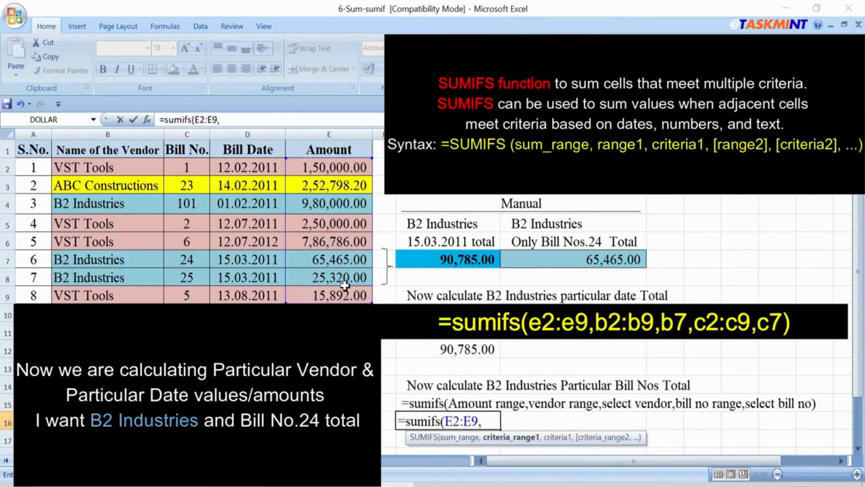
left_click_drag(102, 167, 102, 299)
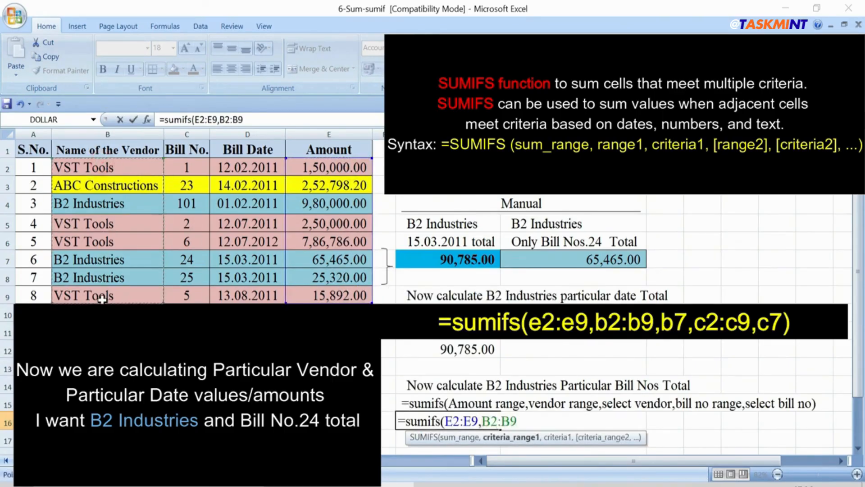
type(",")
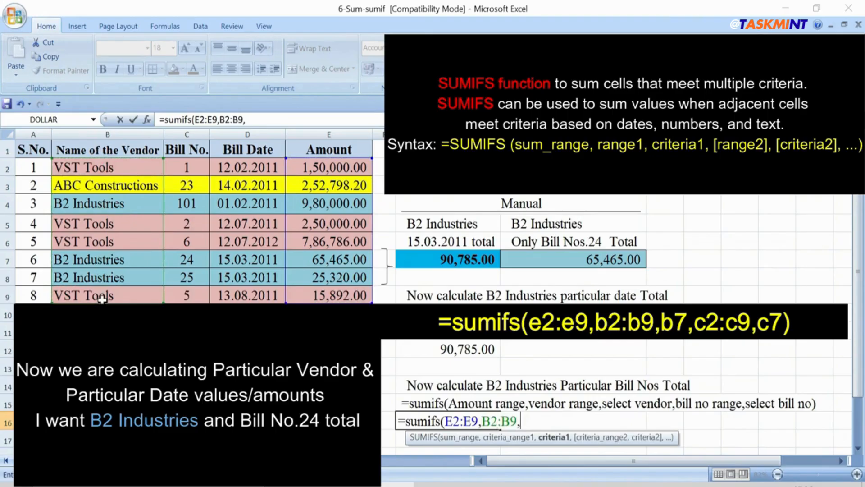
left_click(117, 261)
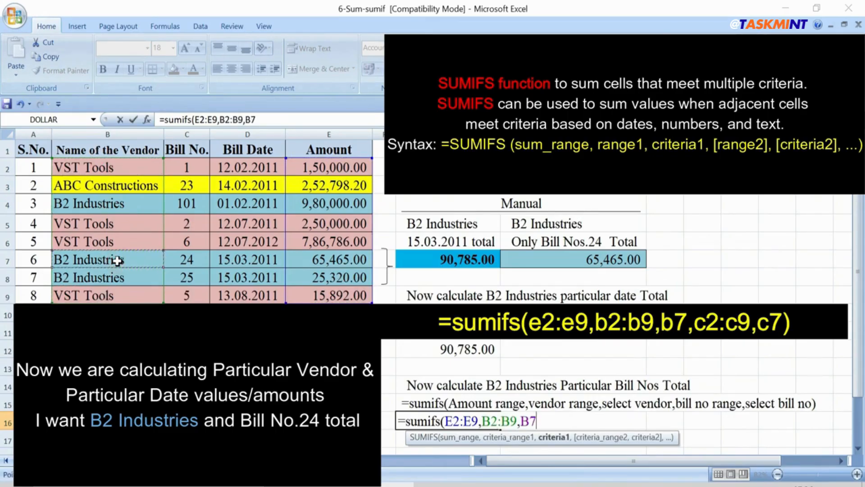
- Complete the G16 SUMIFS formula with bill number range C2:C9 and criterion C7, and compare it with the manual total in H7
type(",")
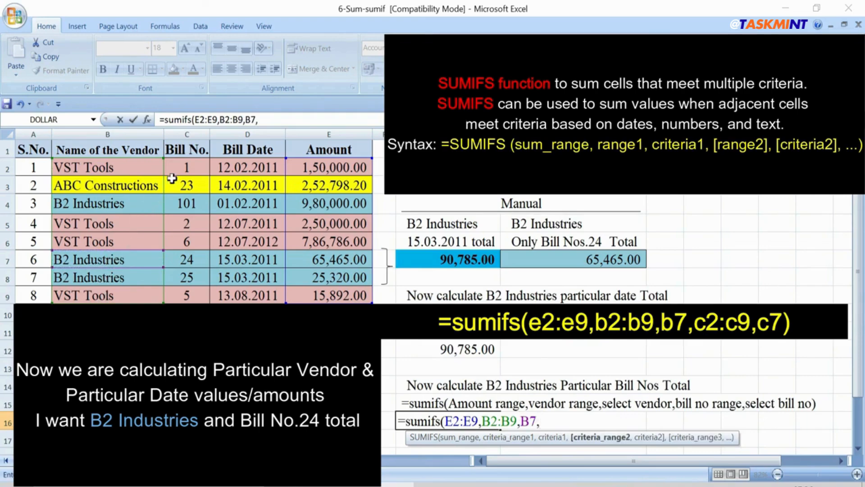
left_click_drag(177, 167, 179, 293)
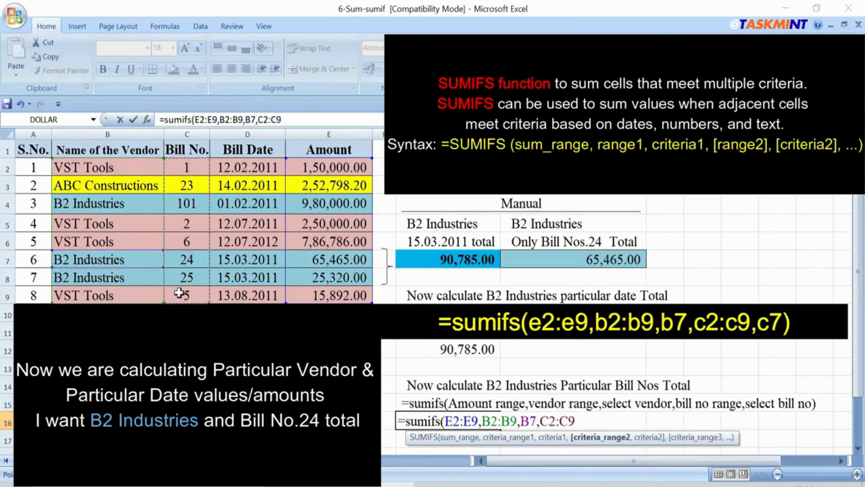
type(",")
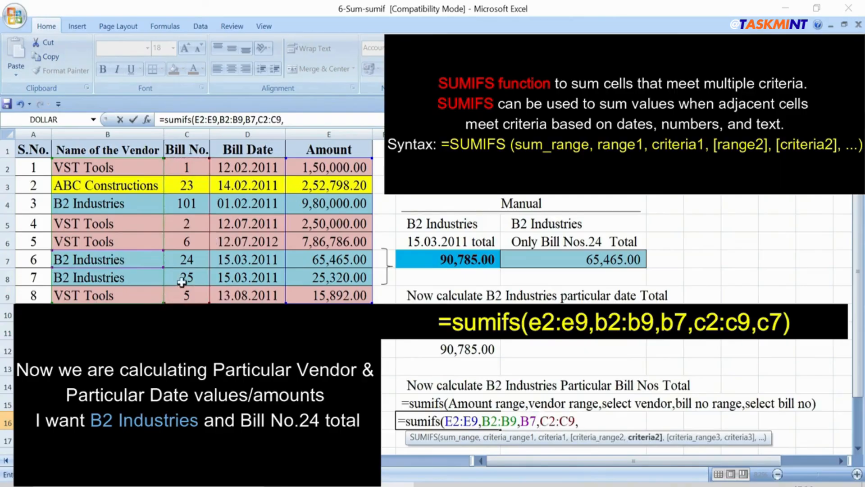
left_click(187, 261)
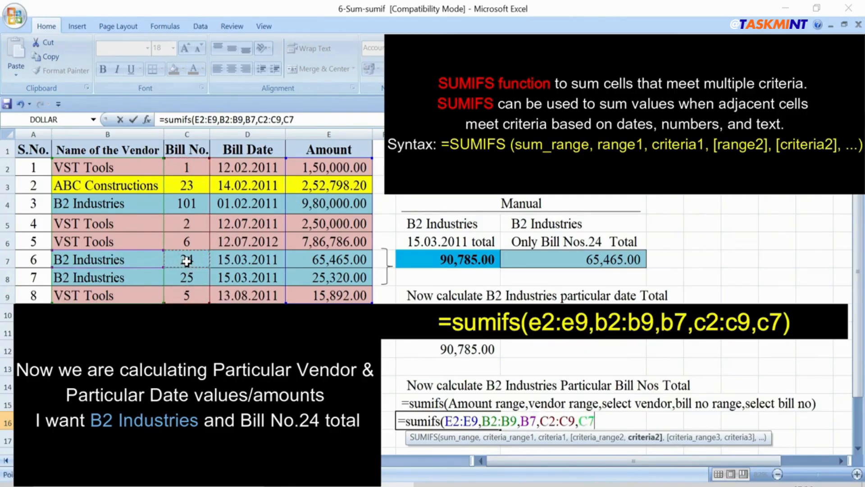
type(")")
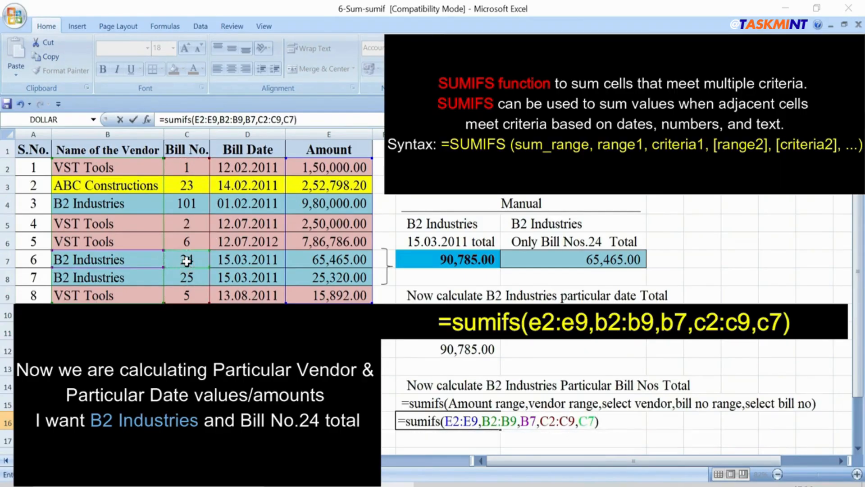
key("Return")
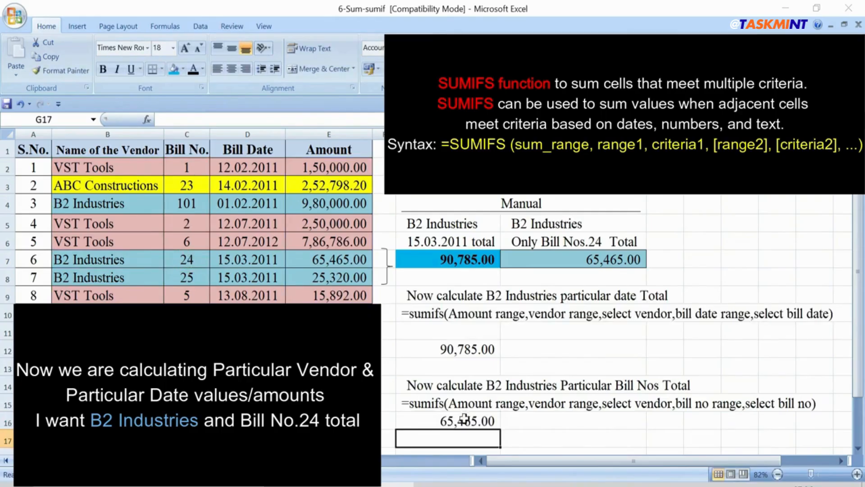
left_click(464, 420)
left_click(624, 254)
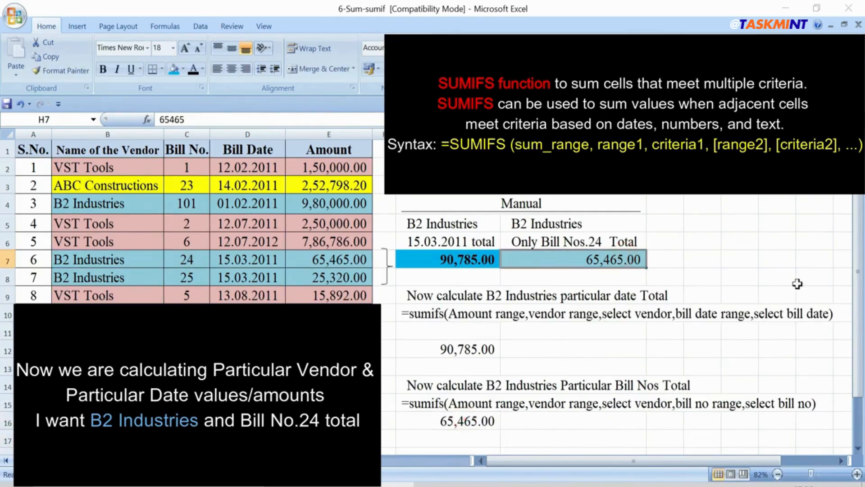